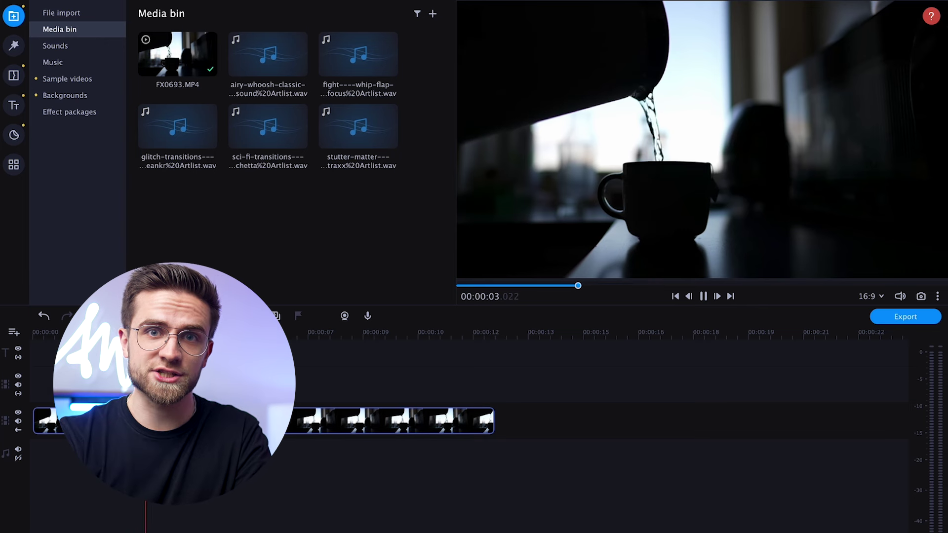
- Add a Basic 'Simple text' title reading 'Title text here' on the track above the tea video
click(14, 105)
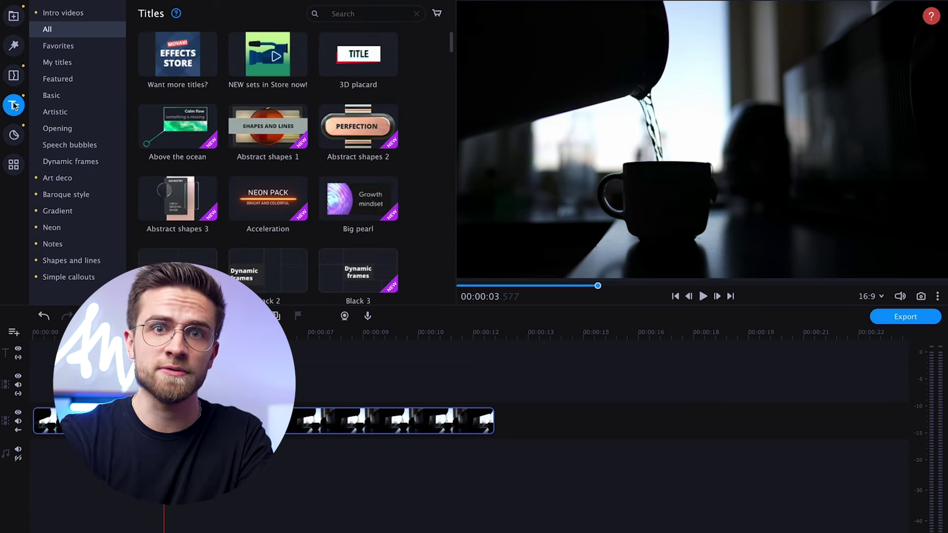
click(64, 96)
scroll(401, 380, down, 6)
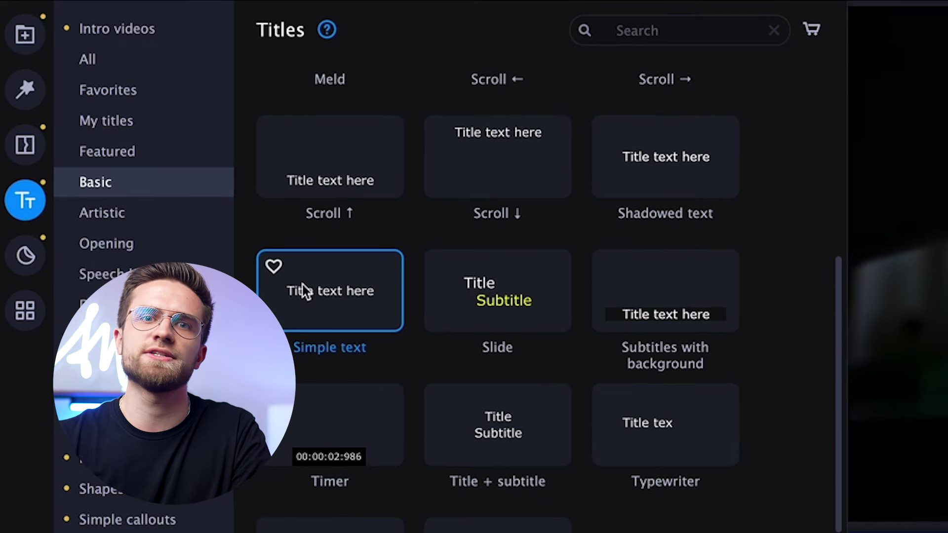
drag(303, 285, 294, 229)
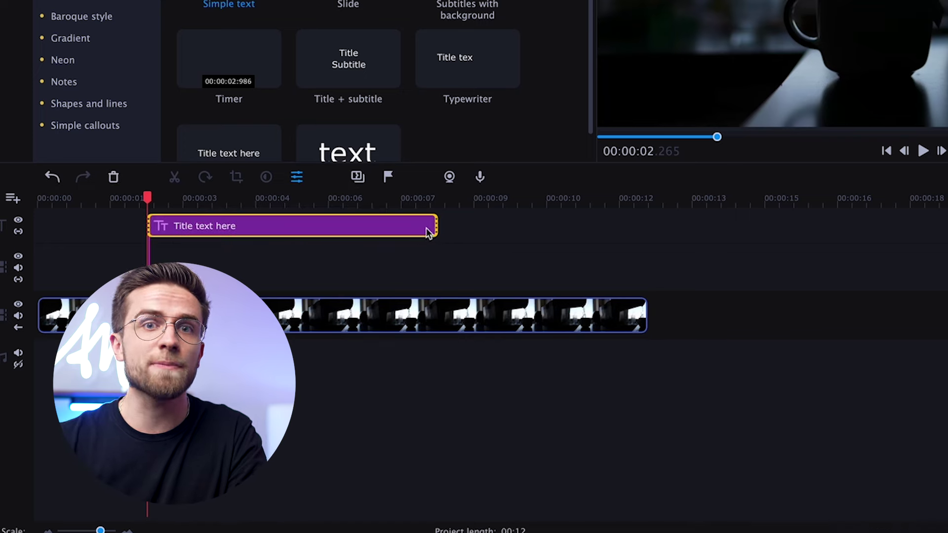
- Shorten the title clip, then move the title to the lower right of the shot and shrink its box
drag(437, 231, 381, 231)
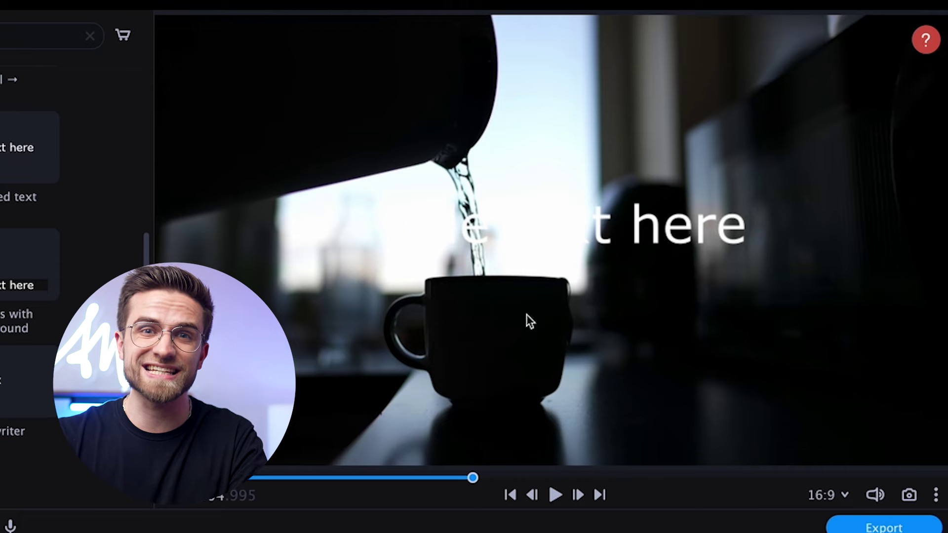
double_click(591, 229)
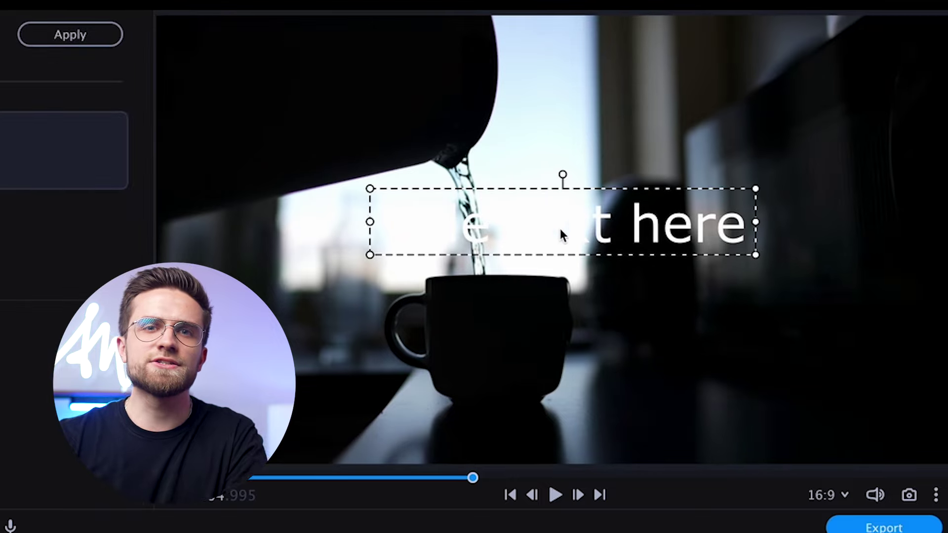
drag(500, 221, 669, 395)
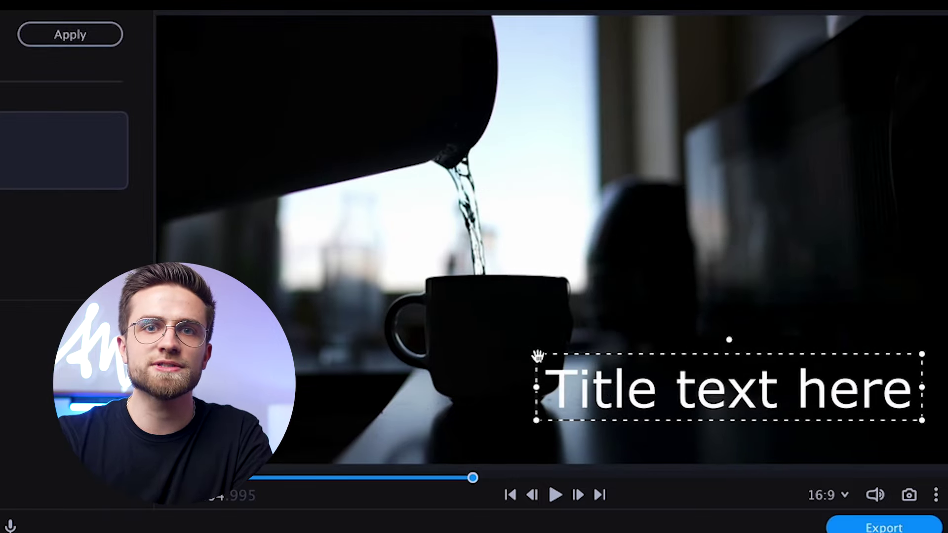
drag(537, 357, 626, 372)
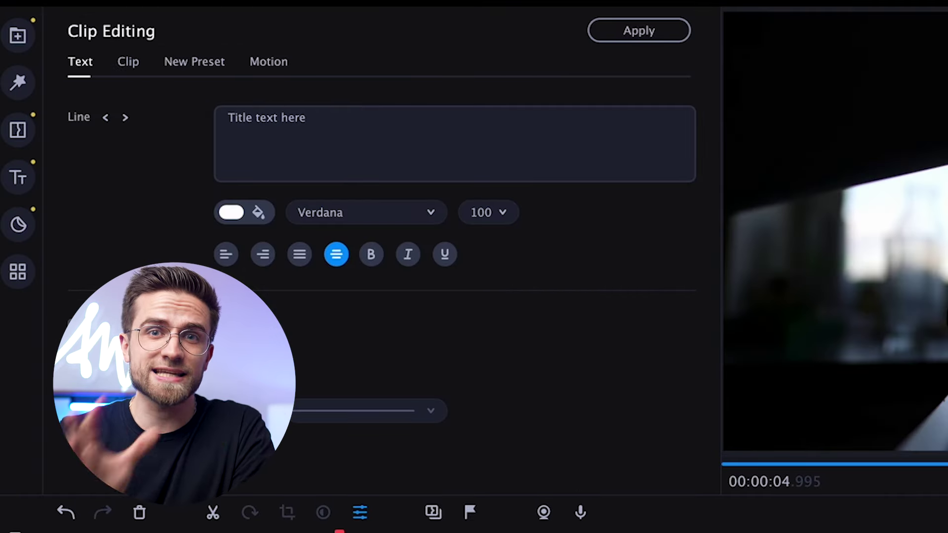
- Replace the placeholder title text with 'MOVAVI', keeping the text colour white
click(334, 127)
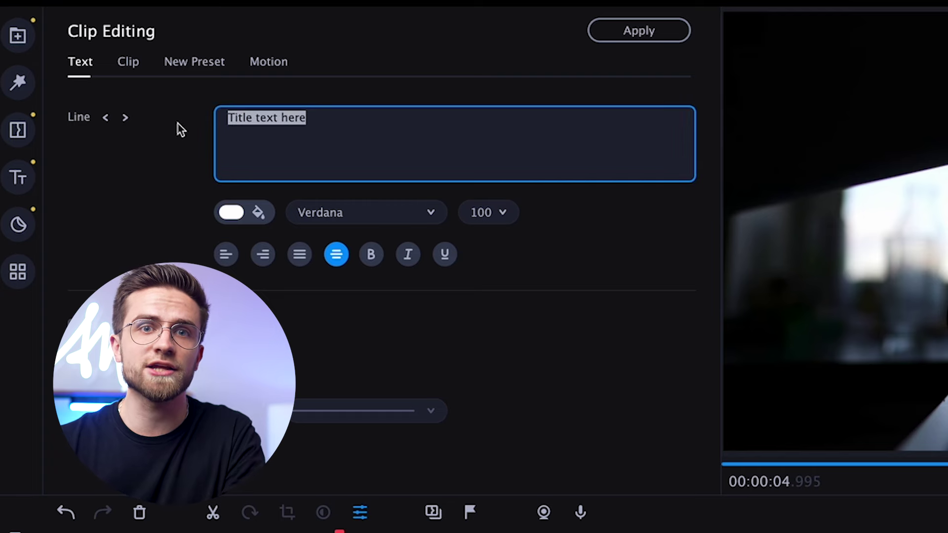
text(MOVAVI)
click(231, 212)
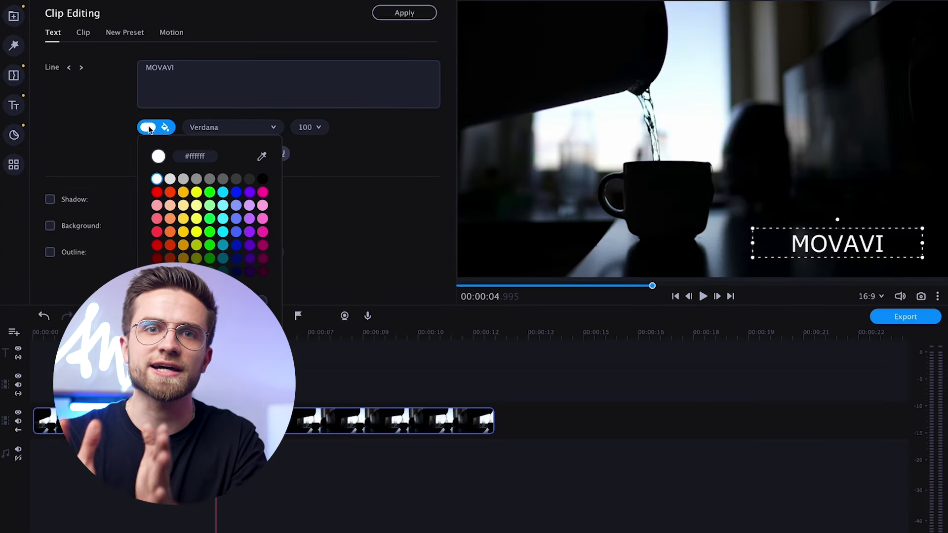
click(417, 212)
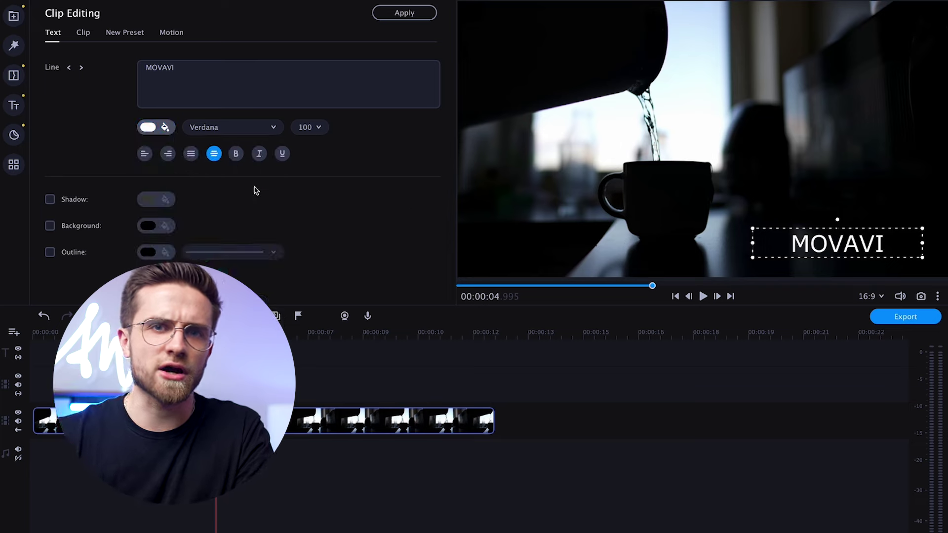
- Change the MOVAVI title's font to the bold Akrobat Black typeface
click(234, 135)
scroll(235, 182, up, 3)
click(232, 130)
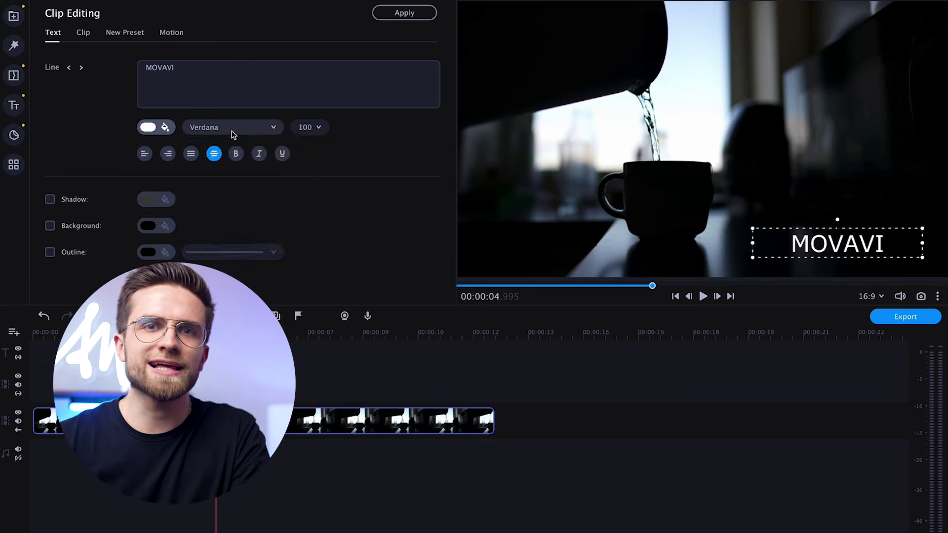
click(233, 133)
scroll(244, 178, up, 15)
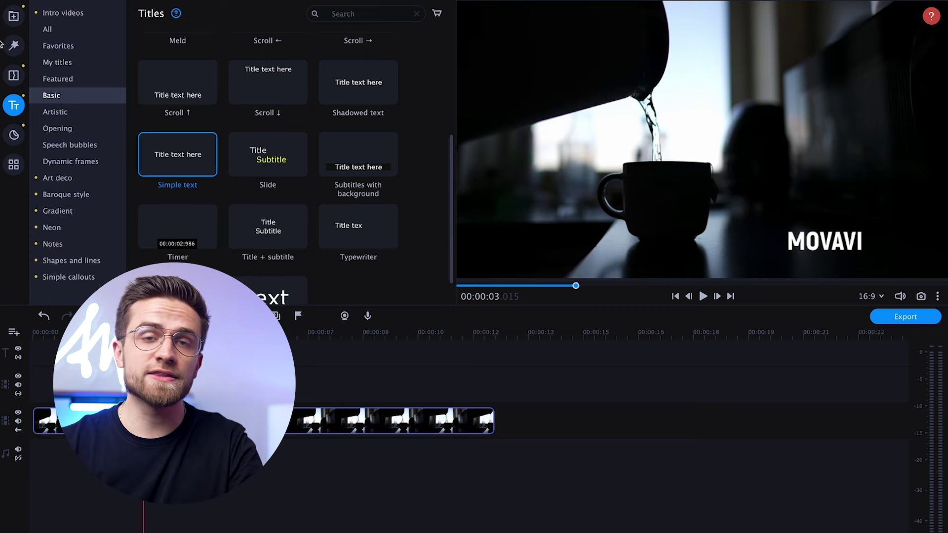
click(13, 16)
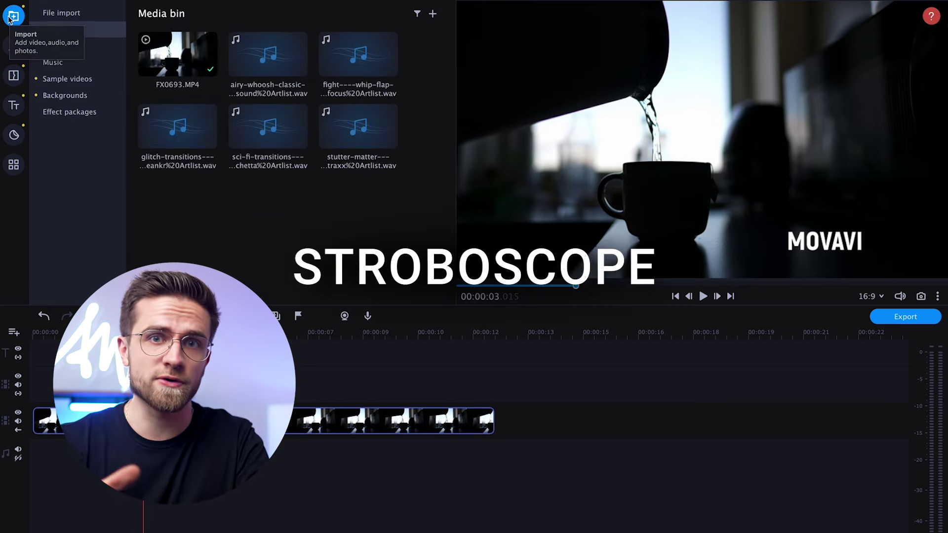
- Place the stutter-matter whoosh sound on the audio track beneath the title
click(358, 125)
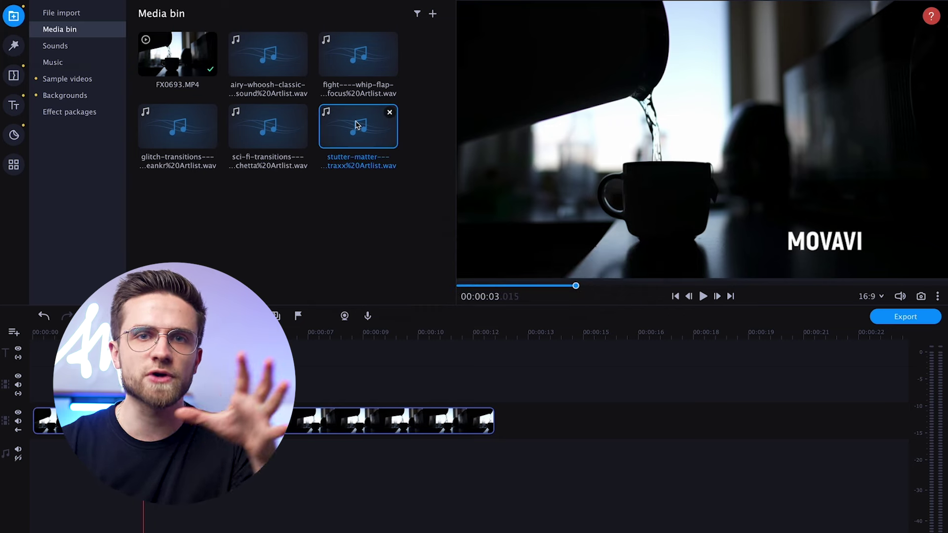
drag(354, 134, 286, 383)
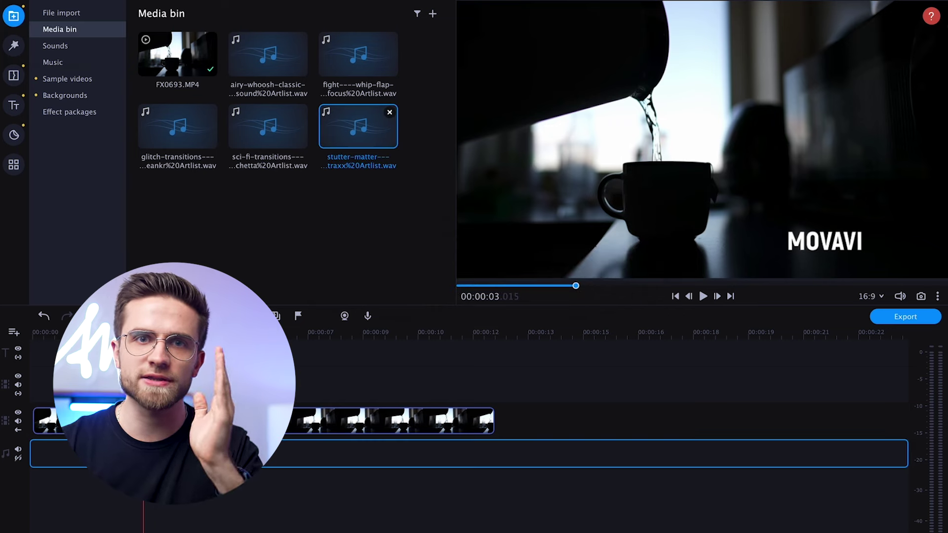
drag(143, 453, 126, 453)
- Play back the project with the new sound and set the playhead to about 3.67 seconds
click(123, 336)
key(space)
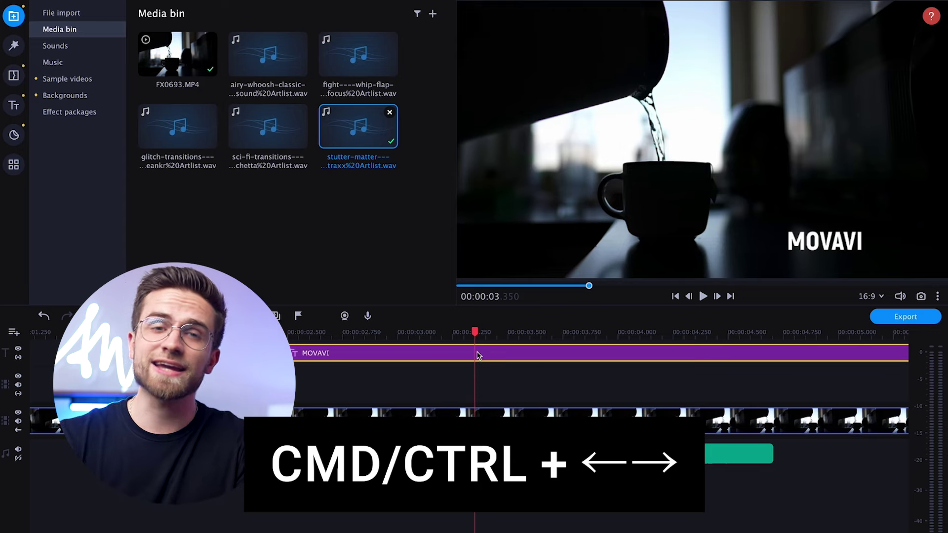
key(ctrl+Right)
drag(482, 330, 545, 333)
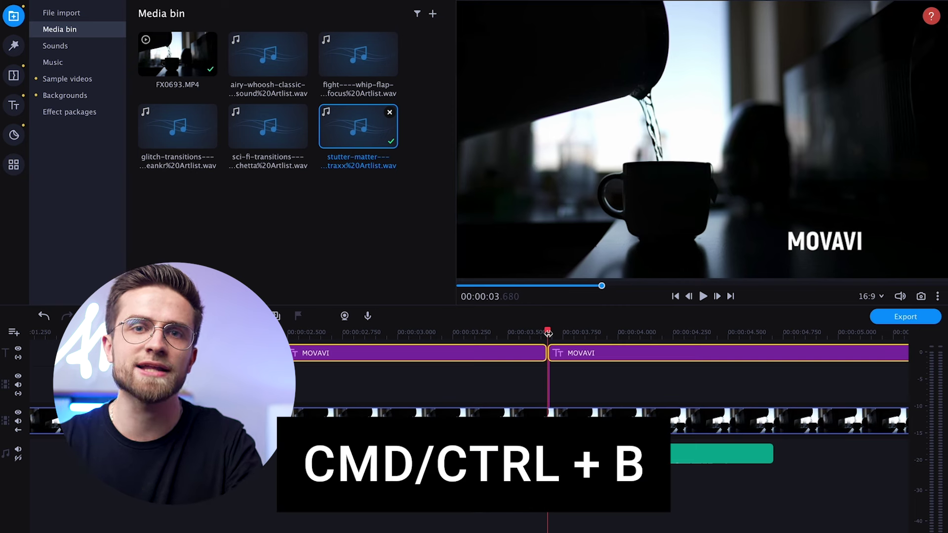
- Trim the first MOVAVI title piece so it begins at 3 seconds
click(404, 350)
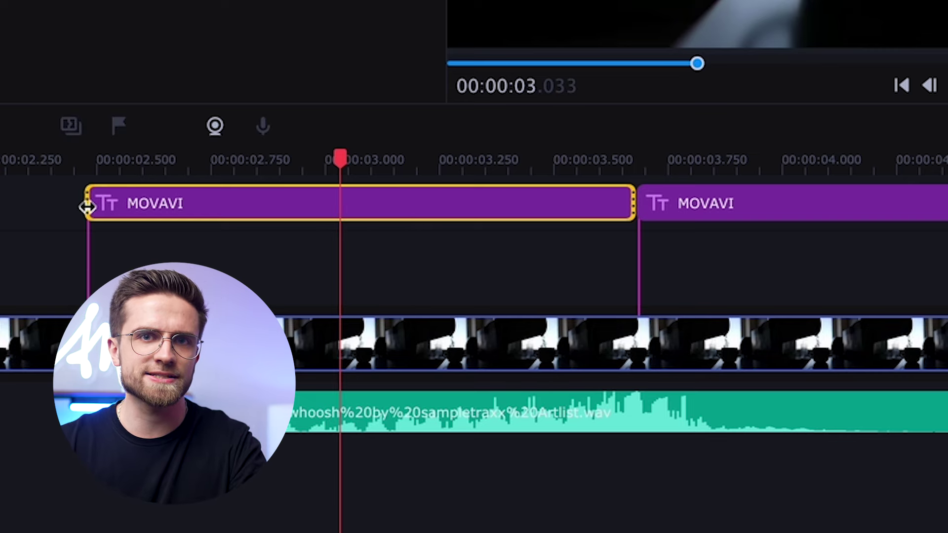
drag(87, 207, 368, 206)
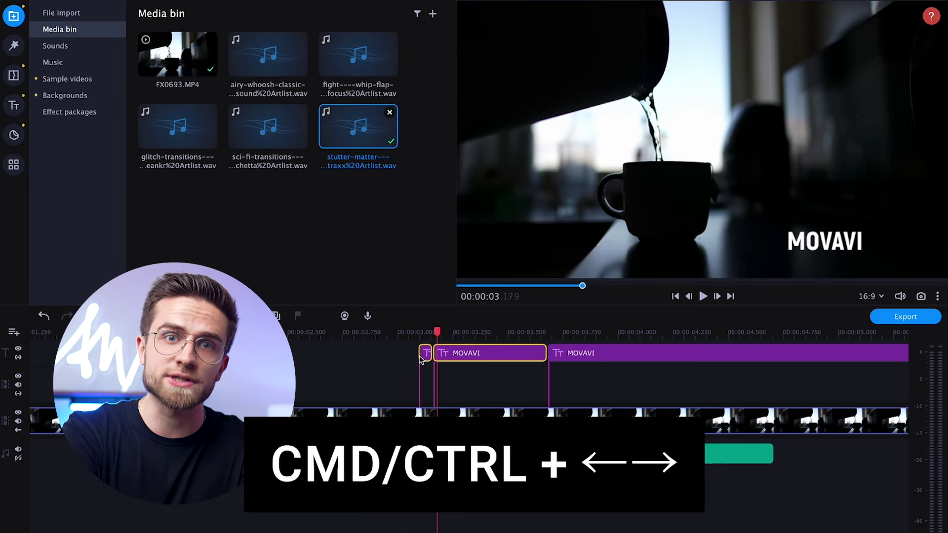
- Split the start of the MOVAVI title into short slices, a few frames apart
key(ctrl+Right)
key(ctrl+b)
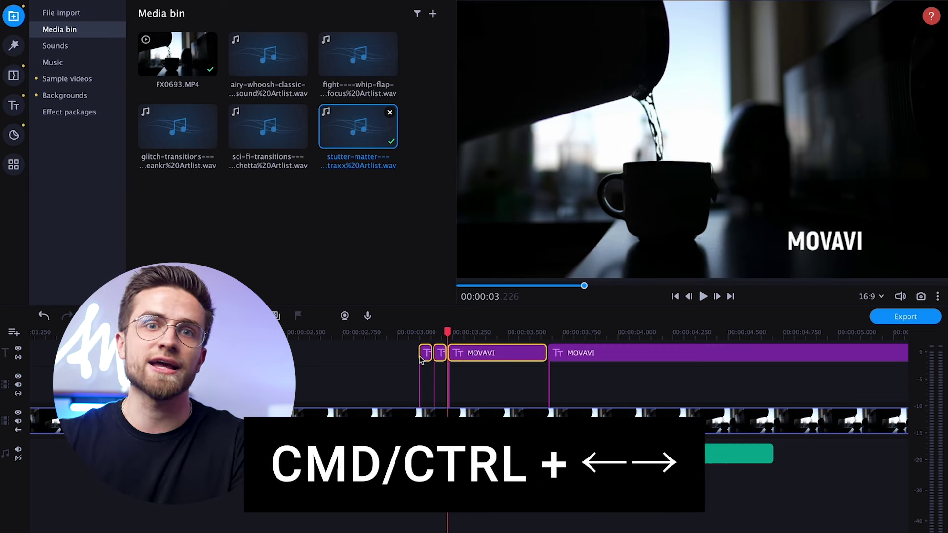
key(ctrl+Right)
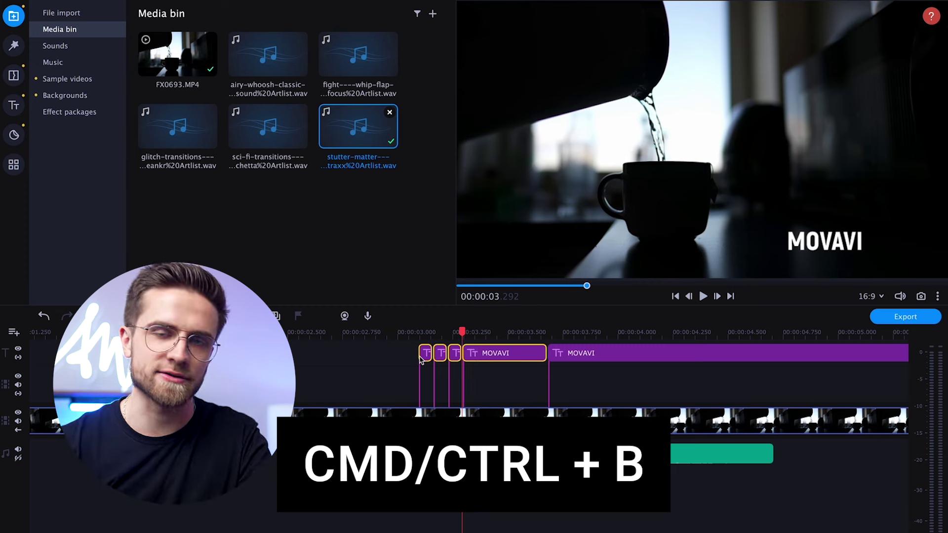
key(ctrl+Right)
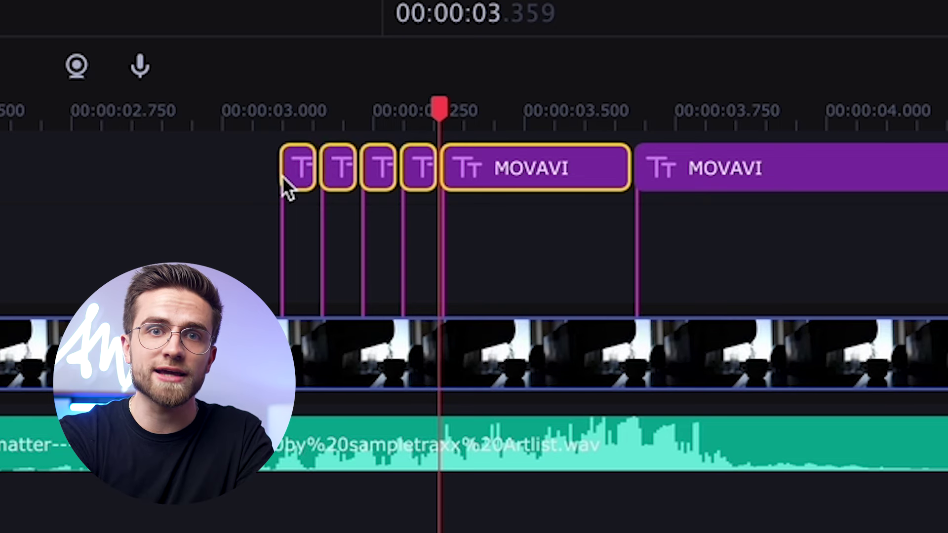
key(ctrl+Right)
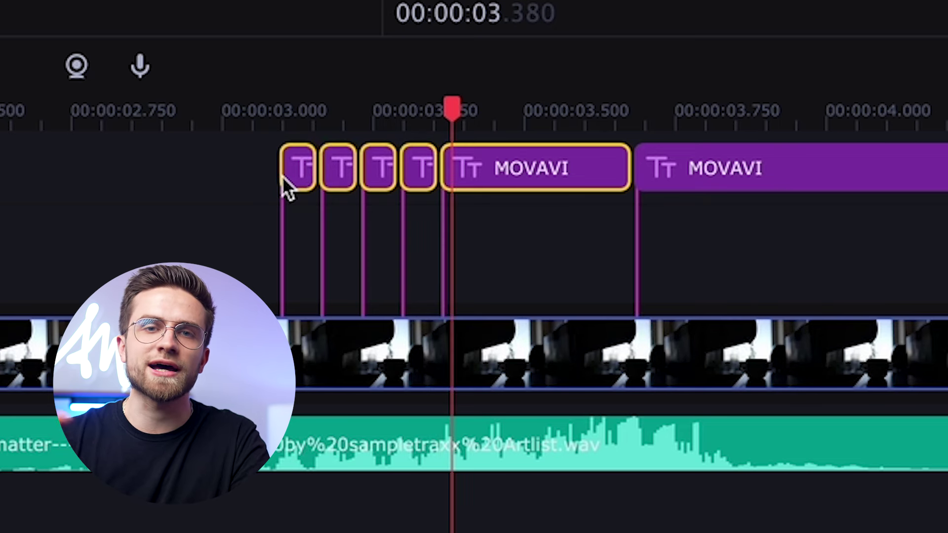
key(ctrl+b)
key(ctrl+Right)
key(ctrl+b)
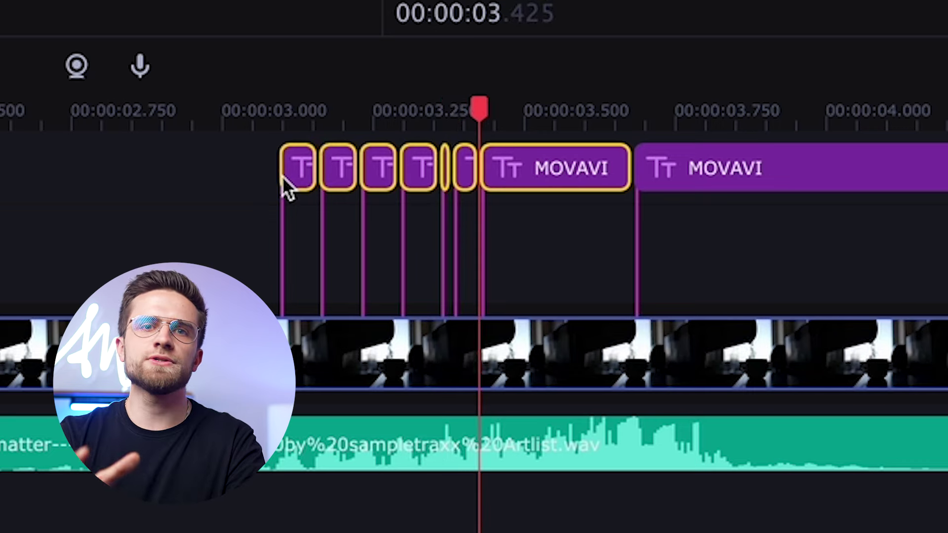
key(ctrl+Right)
key(ctrl+b)
key(ctrl+Right)
key(ctrl+b)
key(ctrl+Right)
key(ctrl+b)
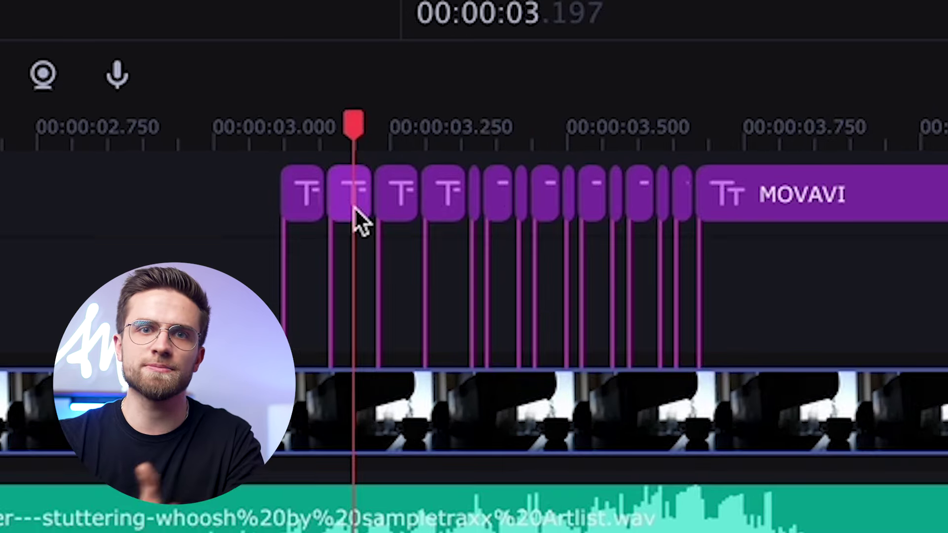
- Delete six alternating short title slices so the MOVAVI title flickers in
click(354, 207)
key(Delete)
click(449, 205)
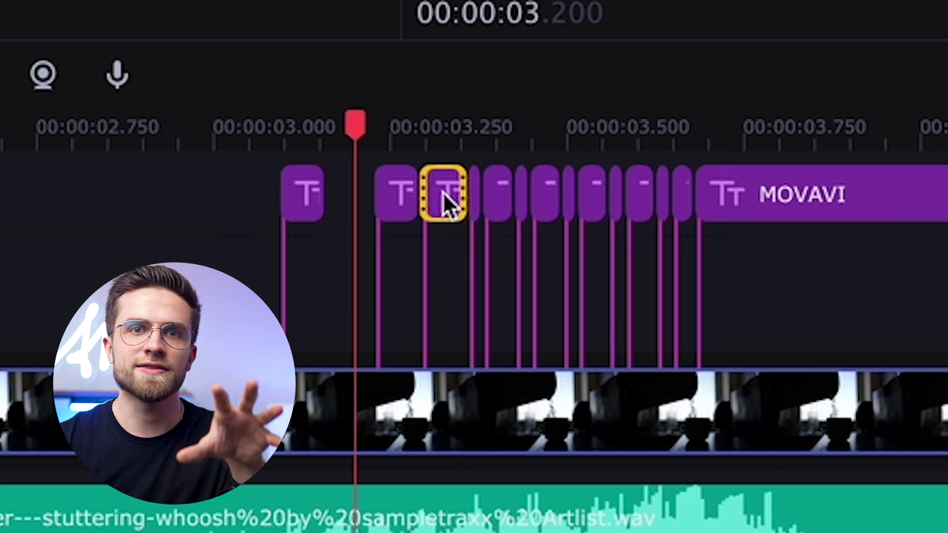
key(Delete)
click(506, 207)
key(Delete)
click(544, 202)
key(Delete)
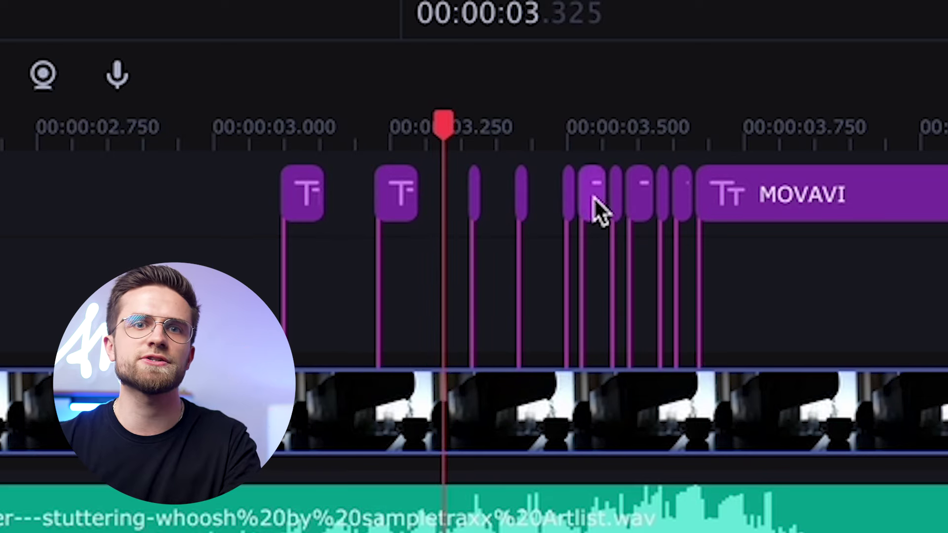
click(597, 210)
key(Delete)
click(638, 204)
key(Delete)
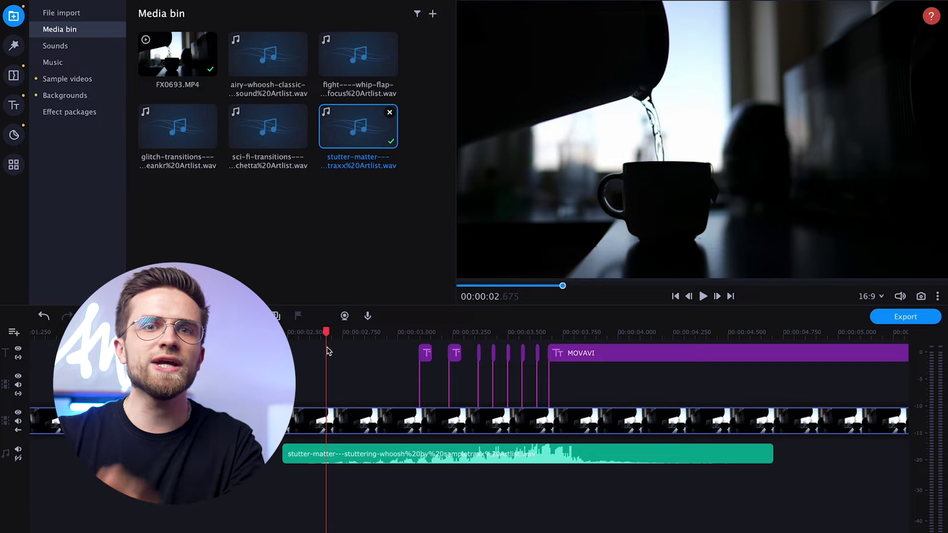
- Shift the full-length MOVAVI title clip slightly later on the timeline
scroll(328, 350, down, 2)
click(319, 355)
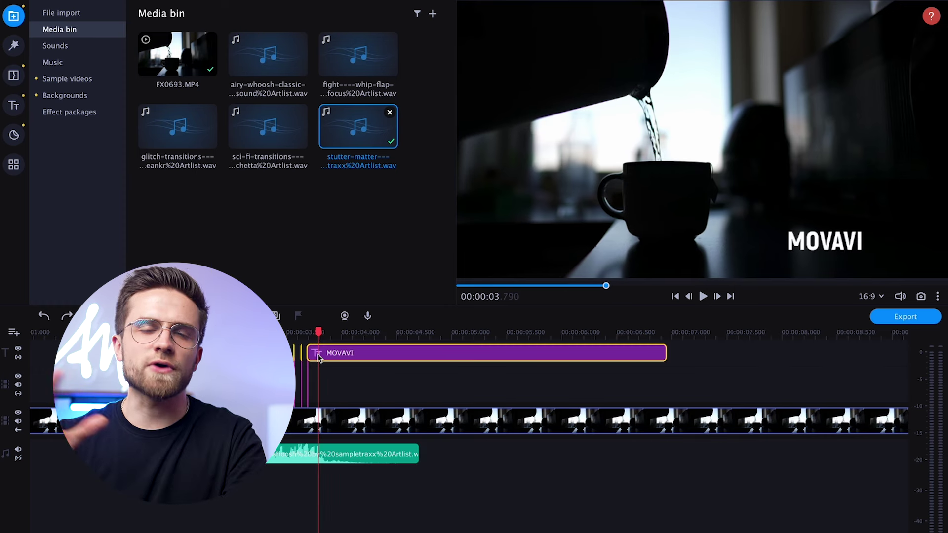
drag(325, 358, 321, 358)
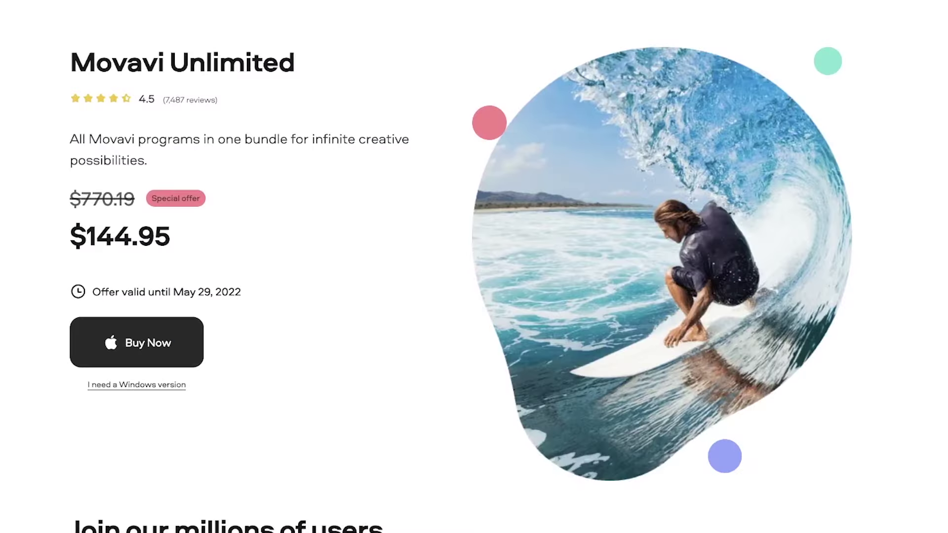
- Scroll the Movavi Unlimited page past the features and comparison table to System requirements
scroll(474, 266, down, 10)
scroll(474, 267, down, 8)
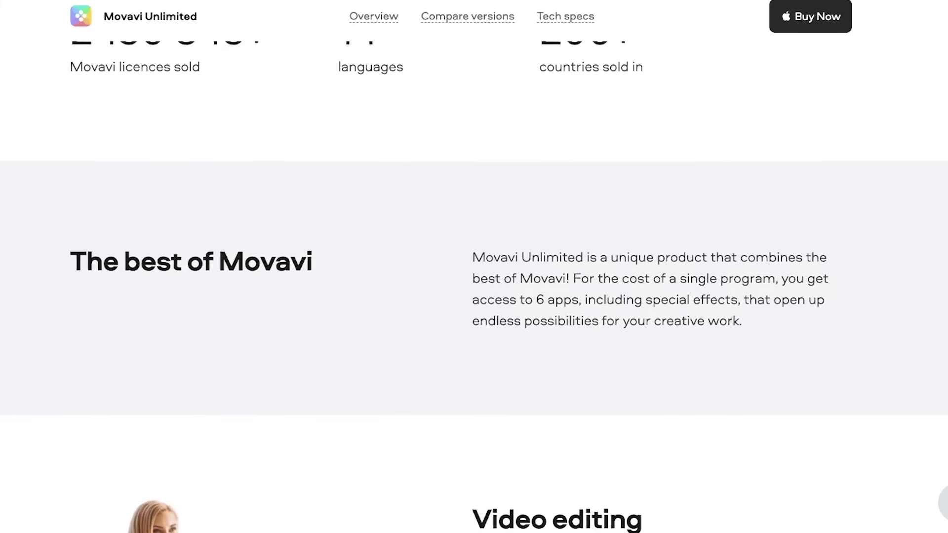
scroll(474, 267, down, 10)
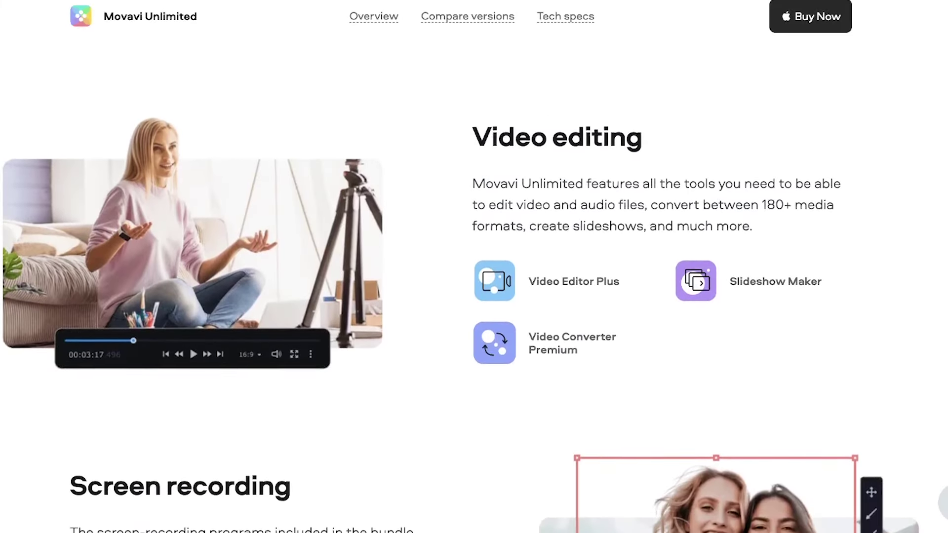
scroll(473, 267, down, 8)
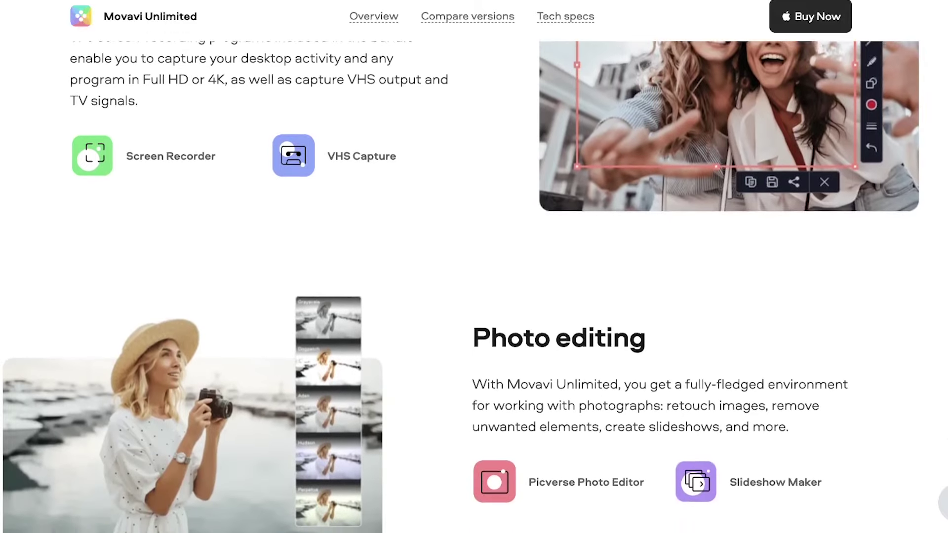
scroll(474, 267, down, 10)
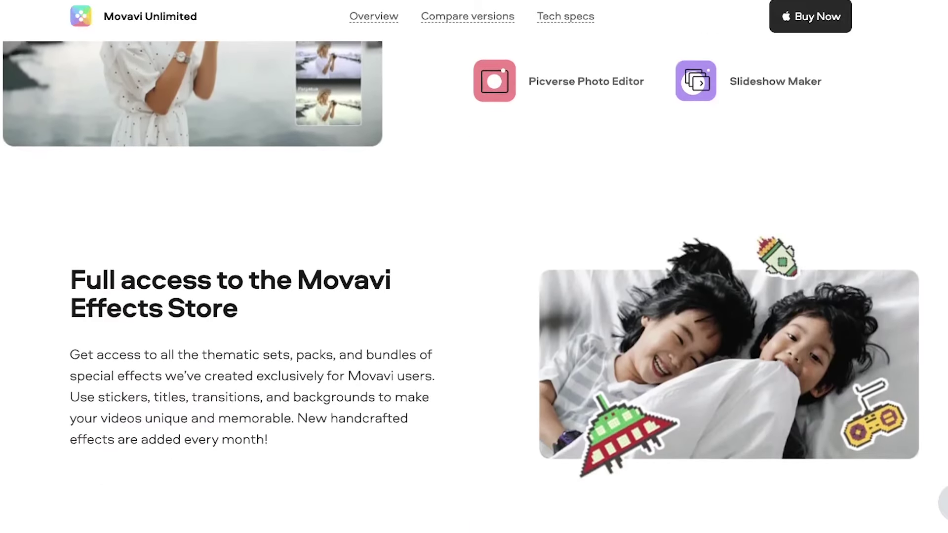
scroll(473, 266, down, 1)
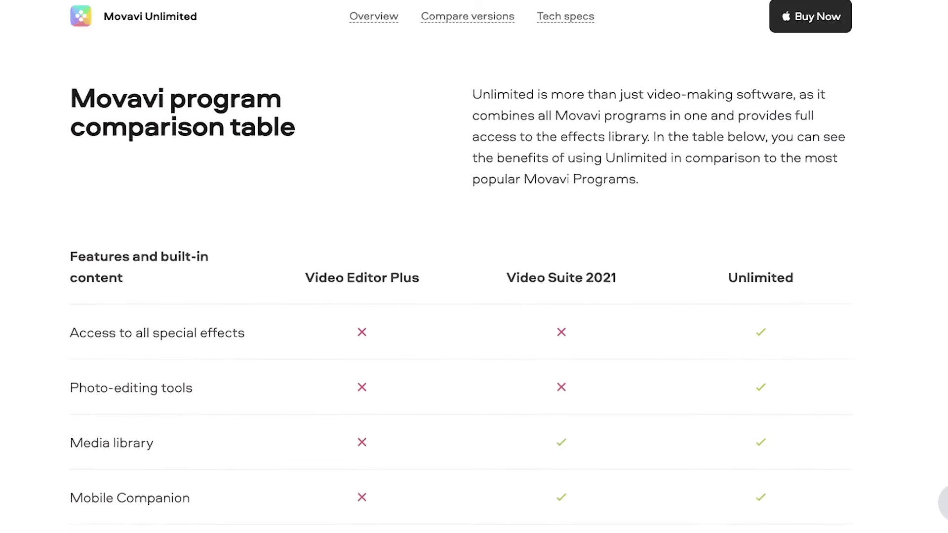
scroll(474, 267, down, 7)
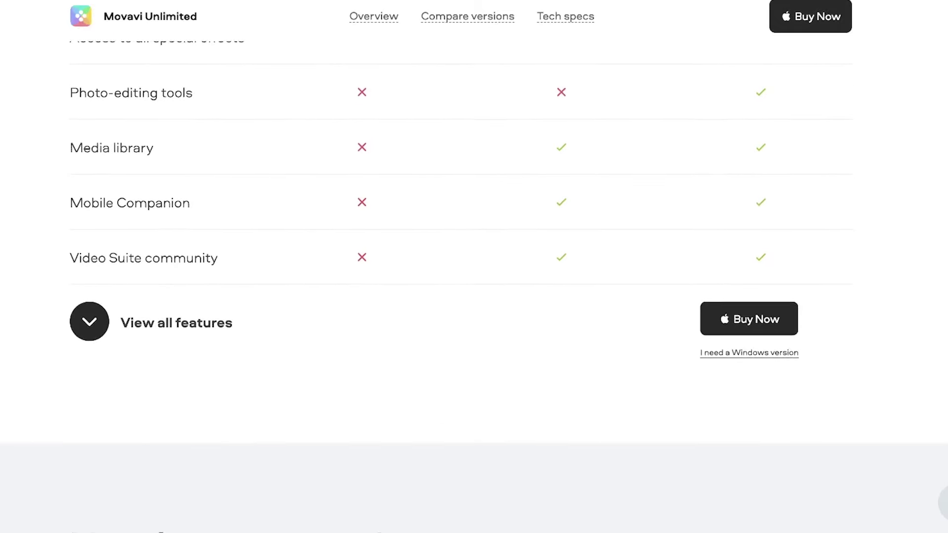
scroll(474, 267, down, 2)
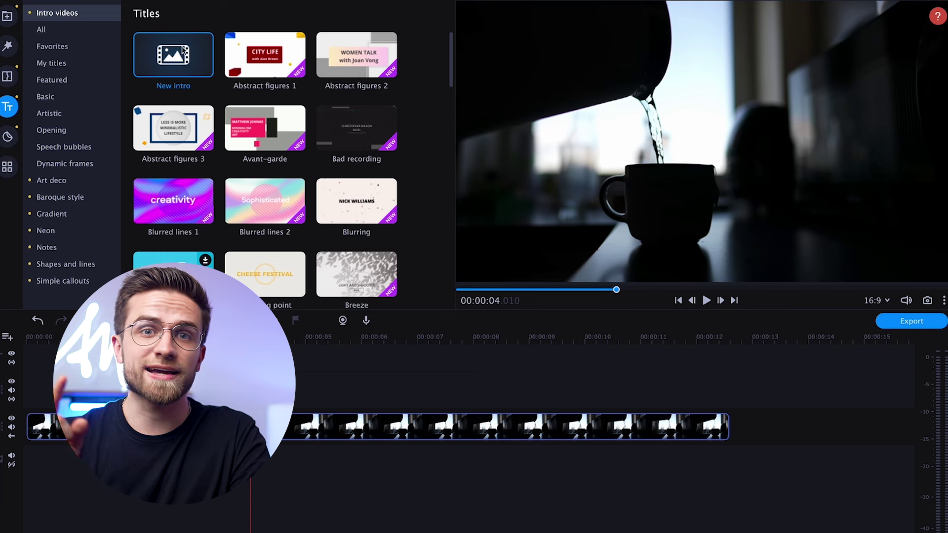
- Add the New intro clip above the tea footage and bring up the add-track menu
drag(182, 49, 237, 389)
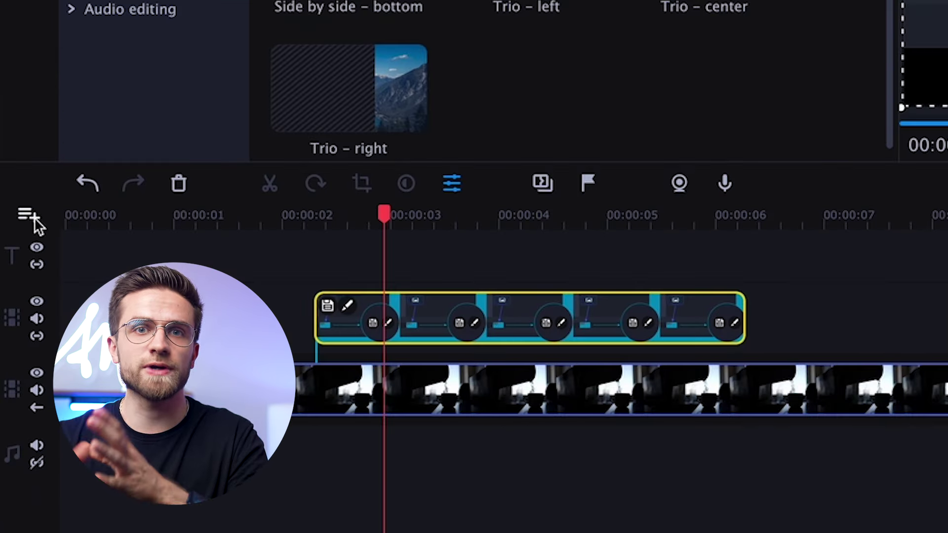
click(31, 215)
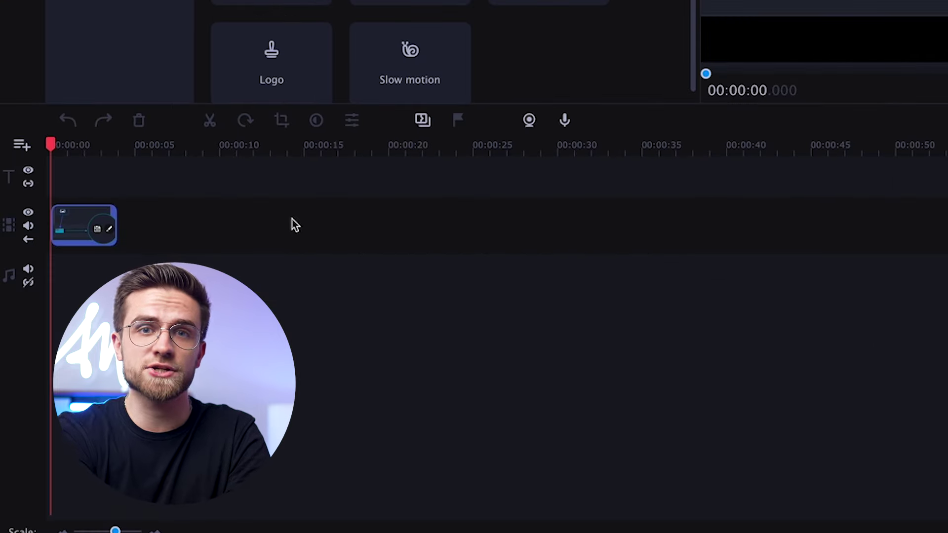
- Delete the short intro clip and put a Basic 'Simple text' title in its place
click(100, 228)
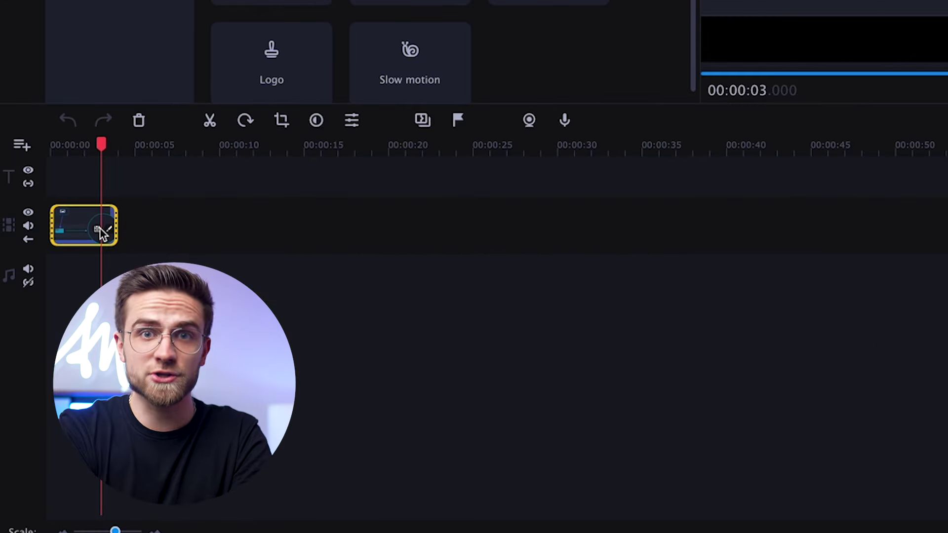
key(Delete)
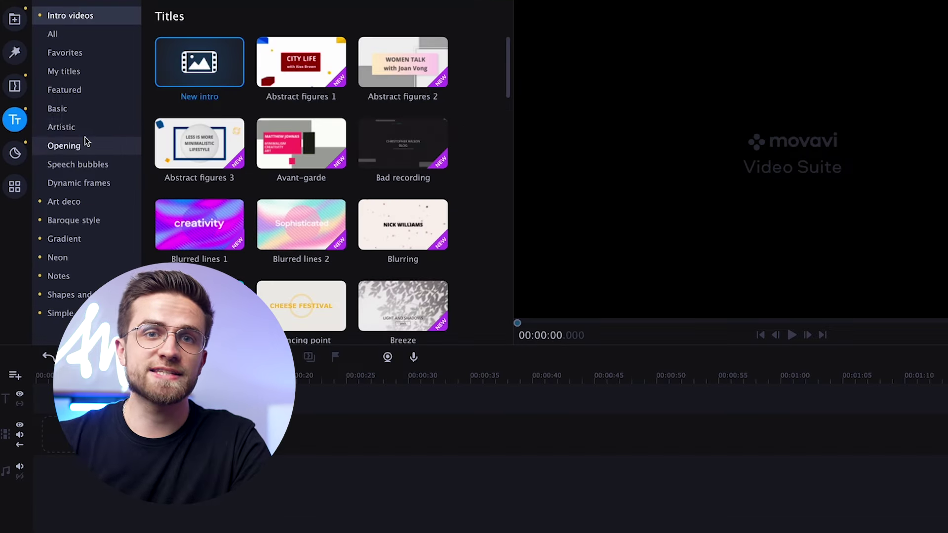
click(84, 109)
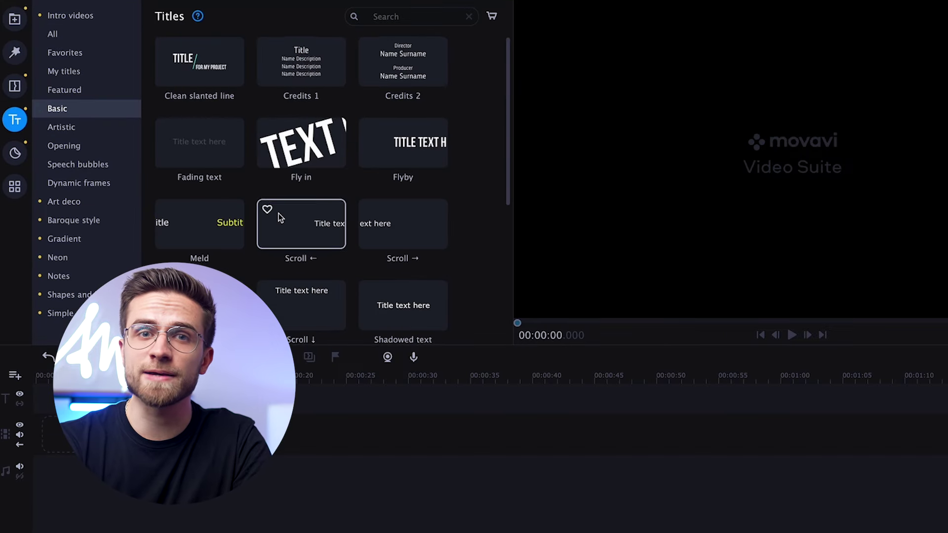
scroll(278, 215, down, 3)
drag(212, 158, 118, 491)
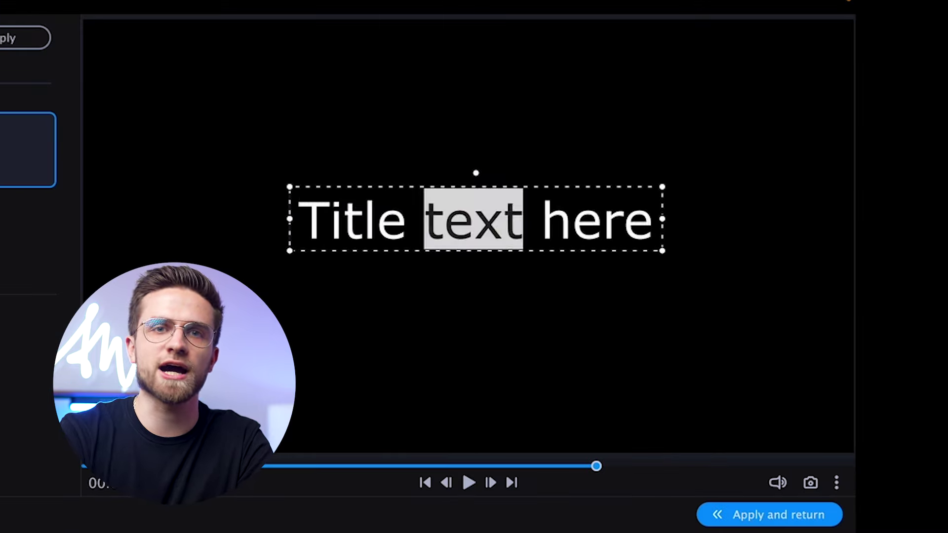
- Make the title read 'MOVAVI' in the lower right, shorten its clip and save the edits
text(MOVAVI)
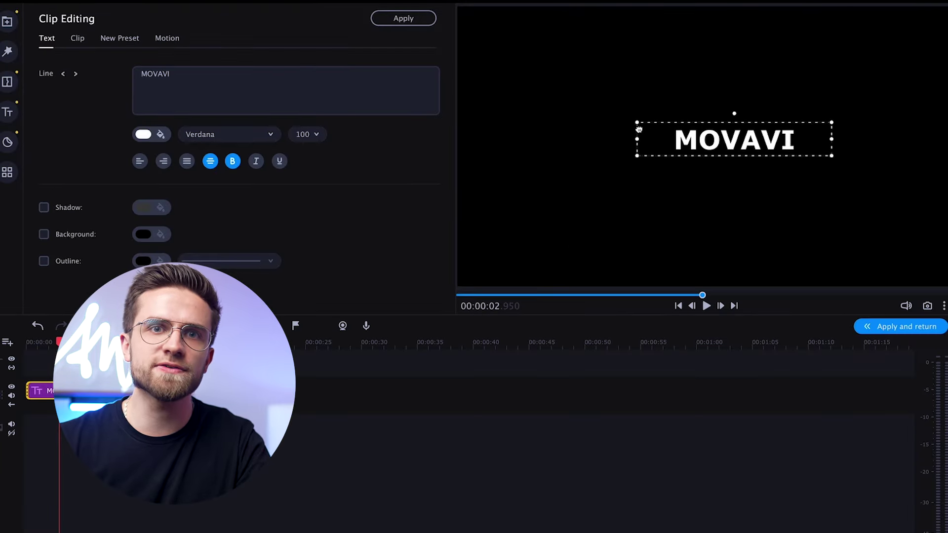
drag(755, 143, 846, 245)
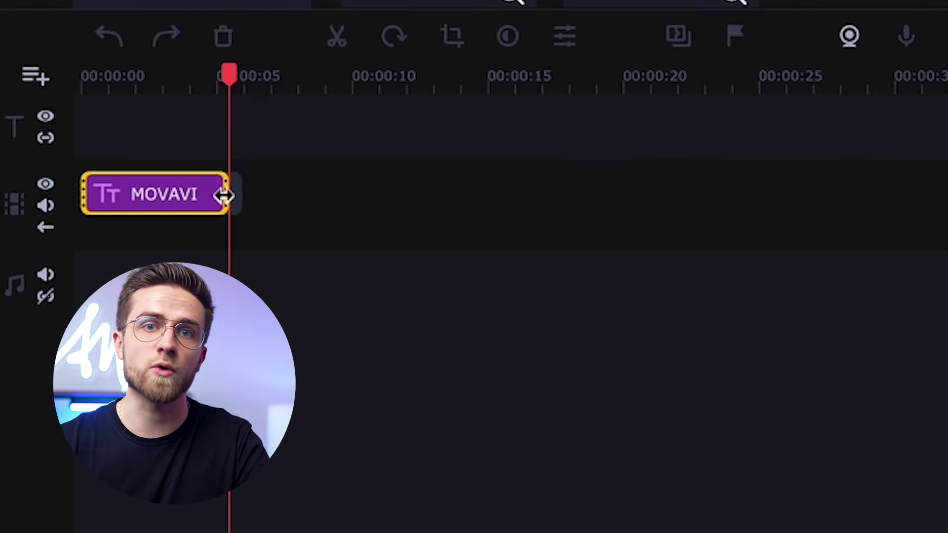
drag(222, 193, 177, 193)
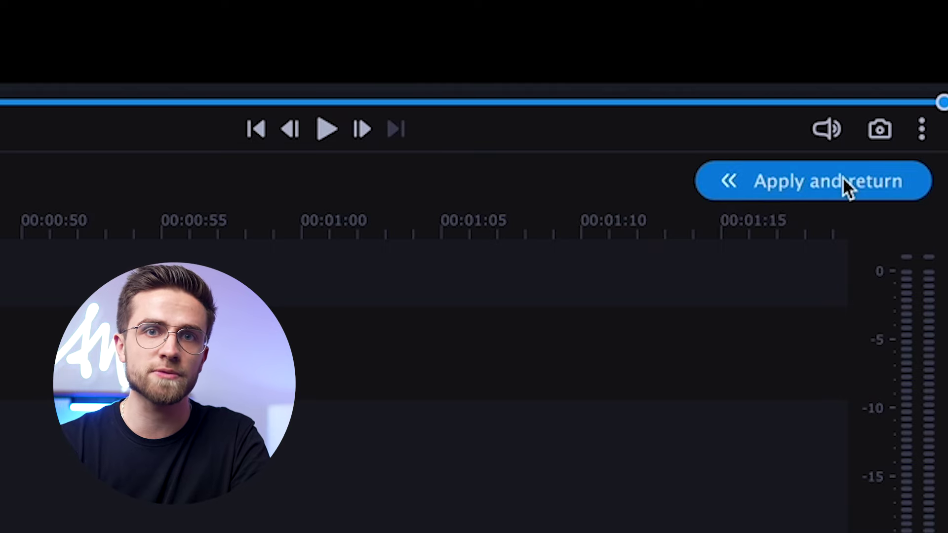
click(842, 180)
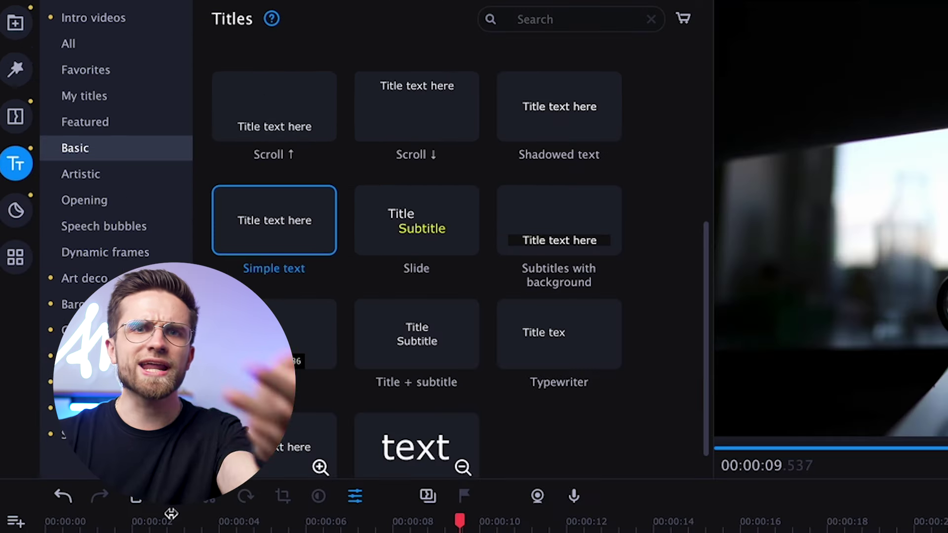
- Add Artistic Glitch 3 at the title's start and a lengthened Glitch 2 at its end
click(20, 121)
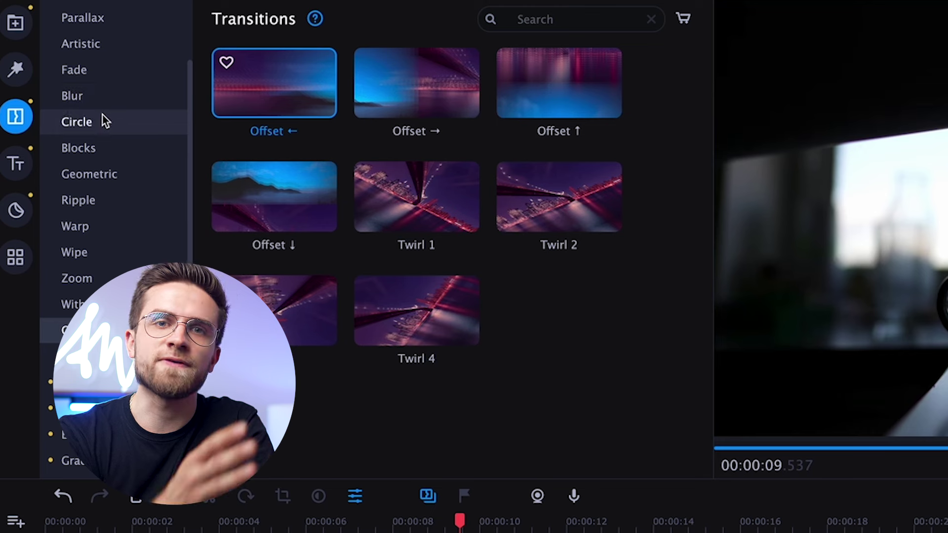
click(102, 47)
scroll(481, 218, down, 2)
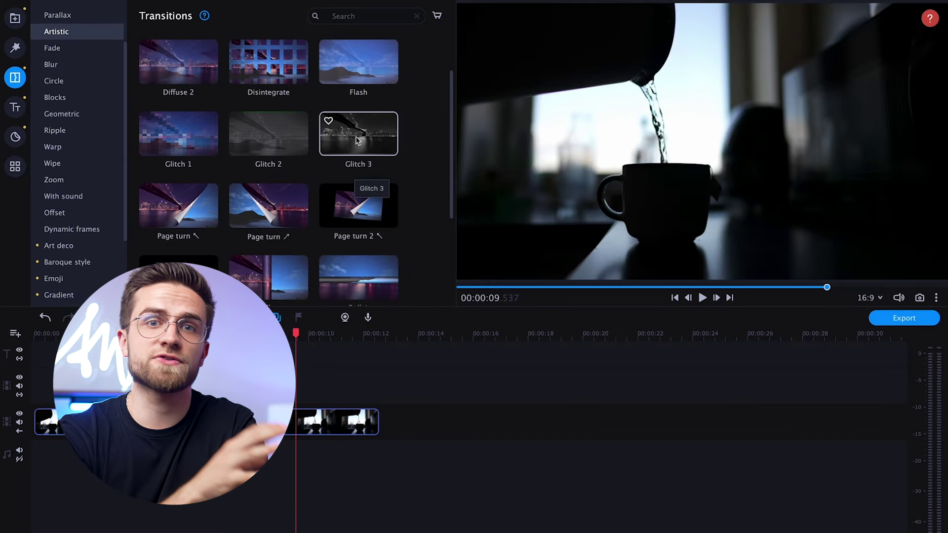
drag(357, 140, 279, 419)
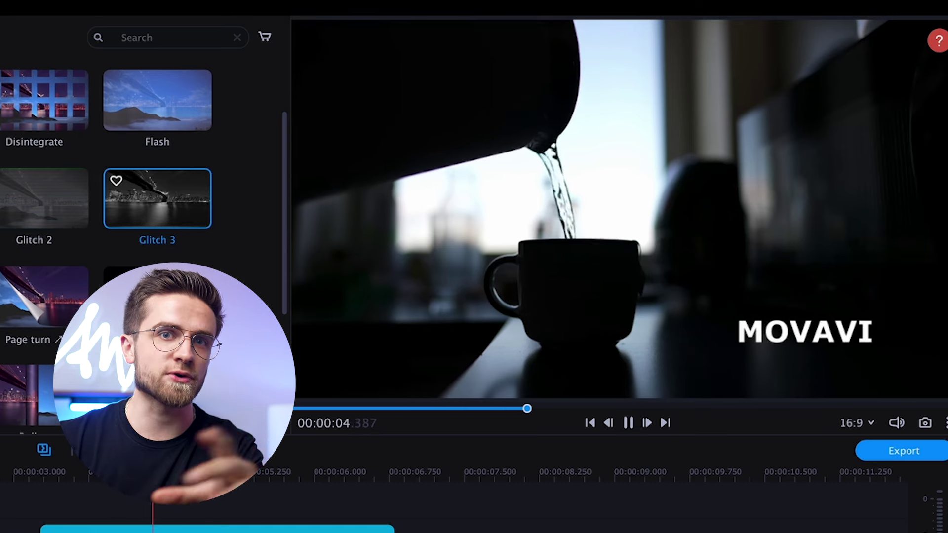
key(space)
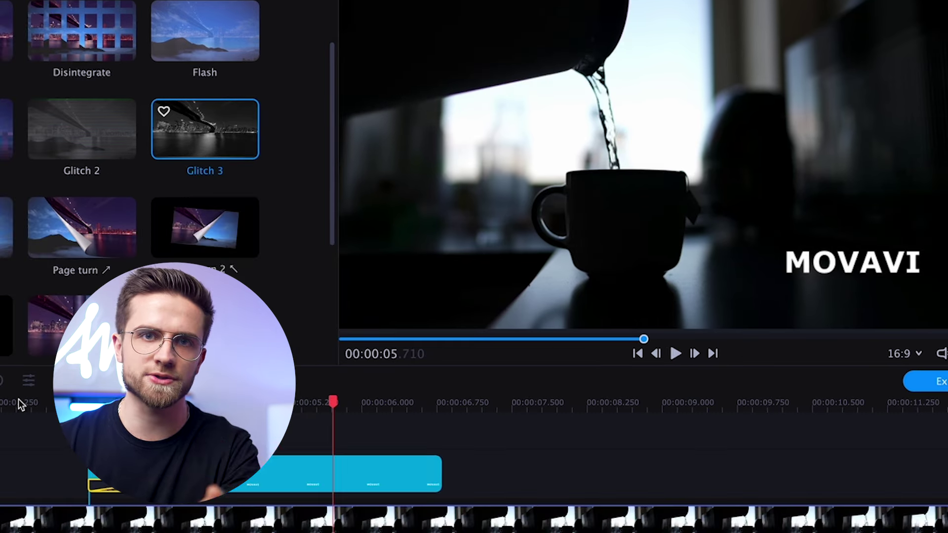
drag(77, 155, 394, 484)
drag(572, 316, 548, 316)
key(space)
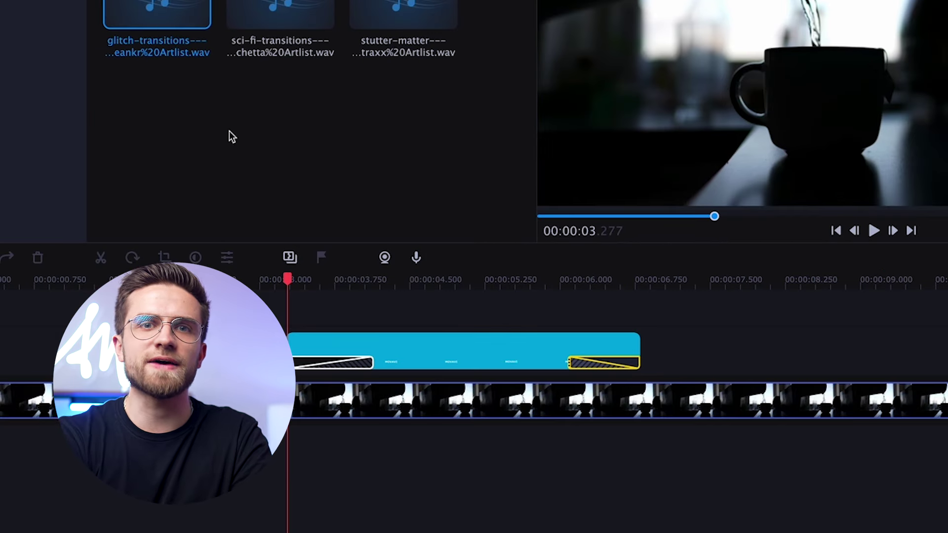
- Add the glitch and sci-fi transitions sound effects to the audio track under the title
drag(157, 12, 326, 474)
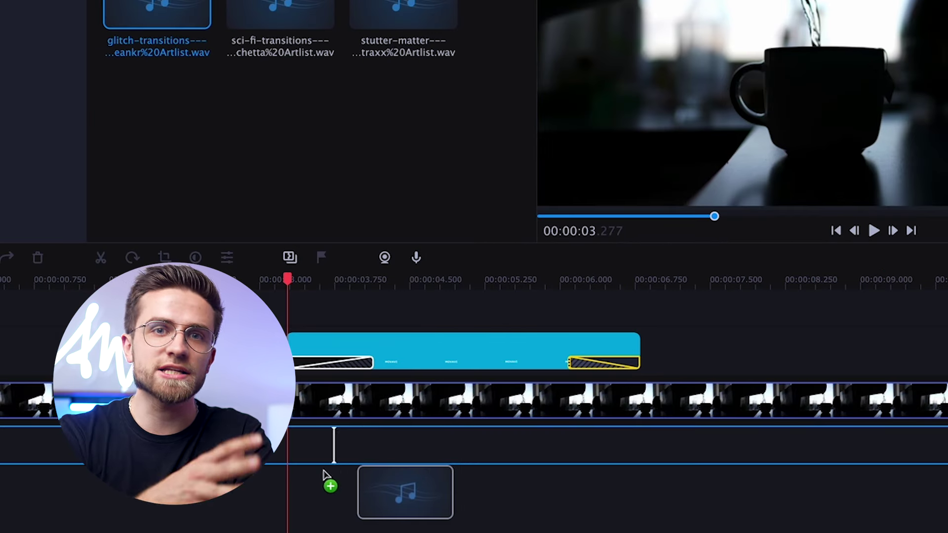
drag(289, 447, 288, 446)
drag(274, 22, 590, 451)
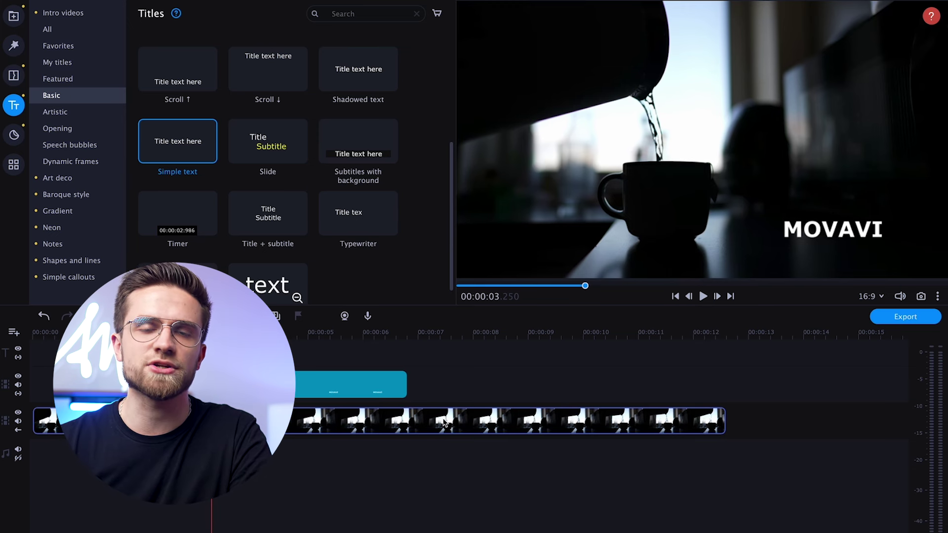
click(298, 383)
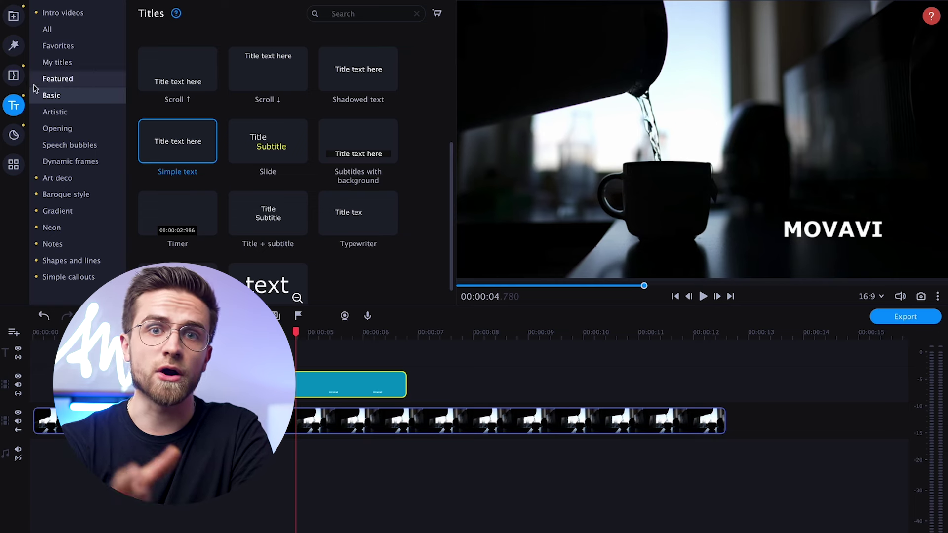
- Add Offset ← at the MOVAVI title's start and Offset → at its end, lengthening the right one
click(15, 77)
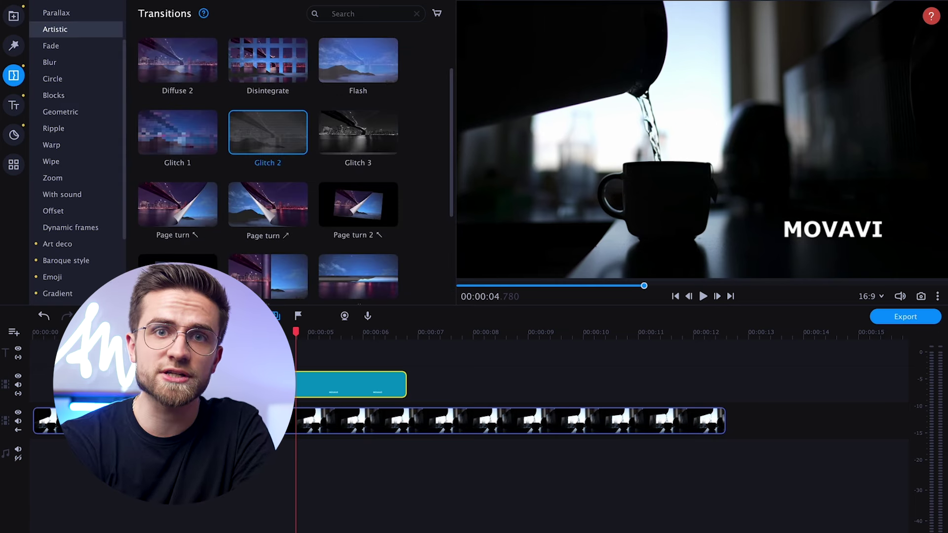
click(69, 213)
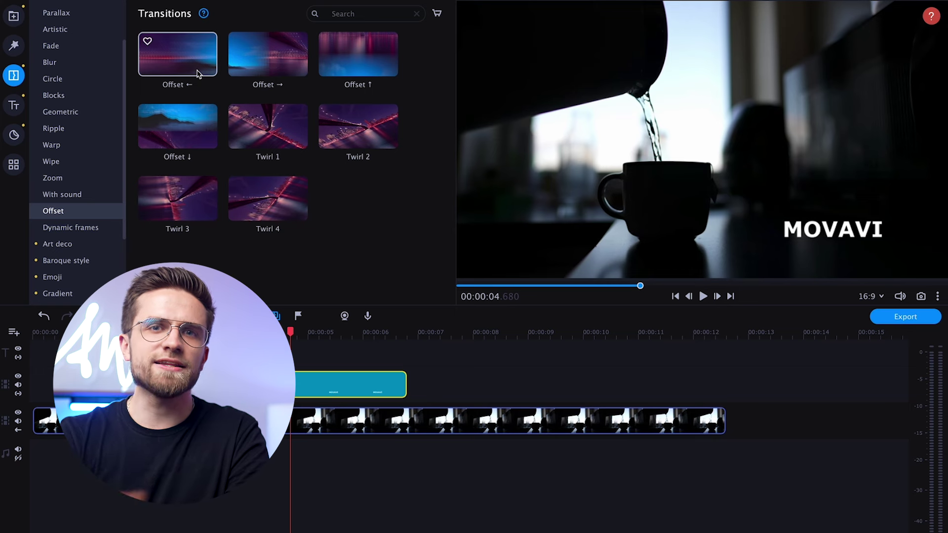
drag(164, 60, 279, 384)
drag(267, 64, 399, 384)
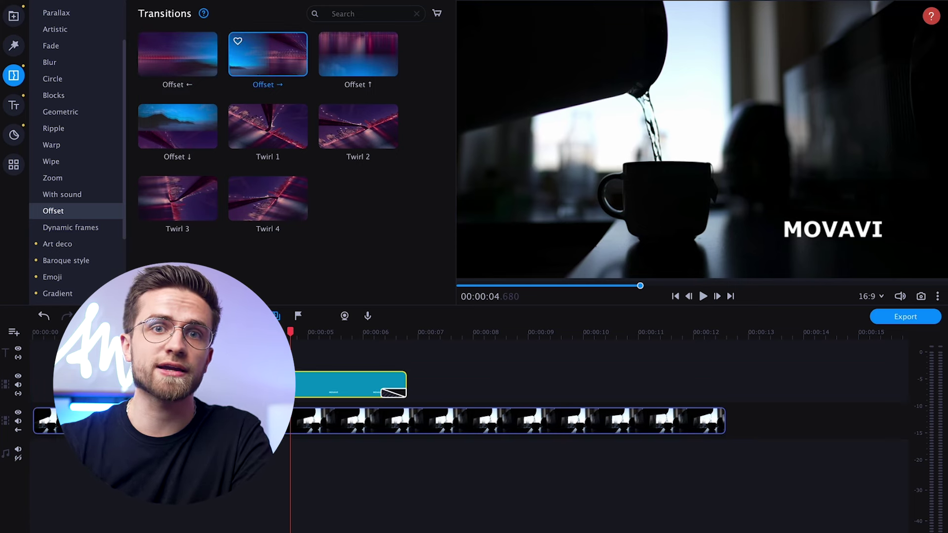
click(201, 332)
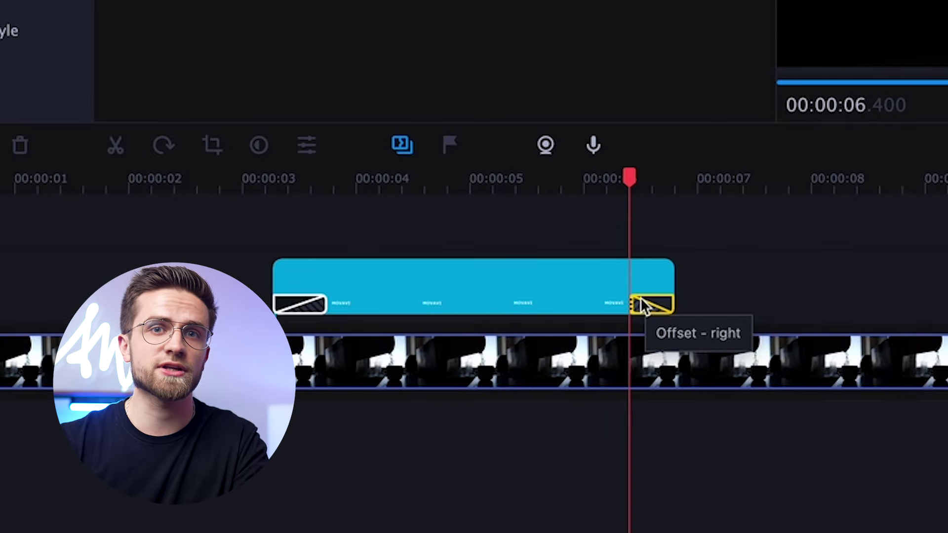
drag(631, 304, 615, 306)
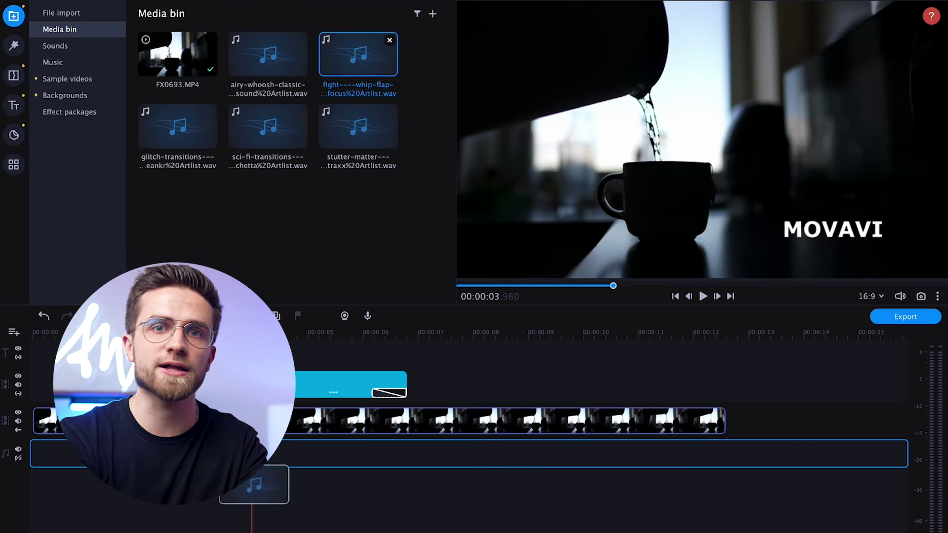
- Place the airy whoosh sound effect from the Media bin onto the audio track
click(275, 65)
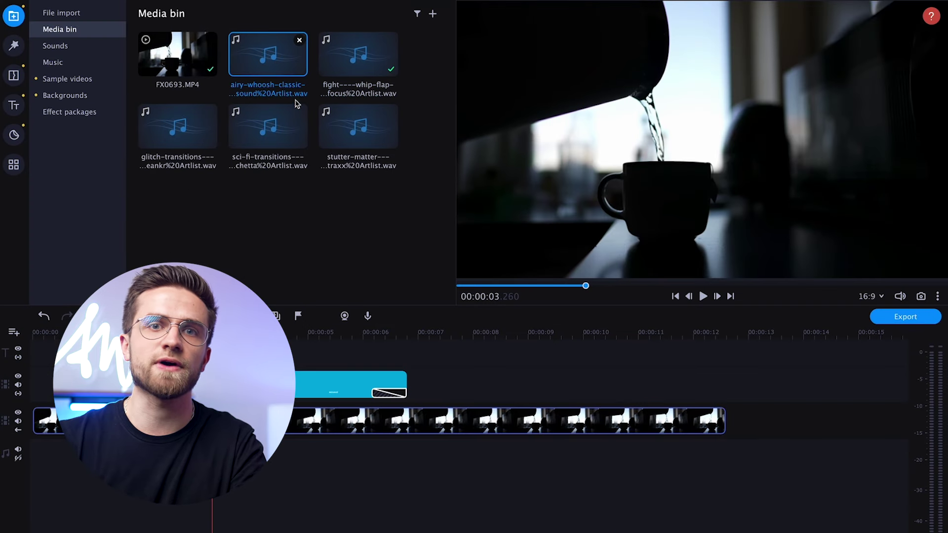
drag(297, 103, 402, 461)
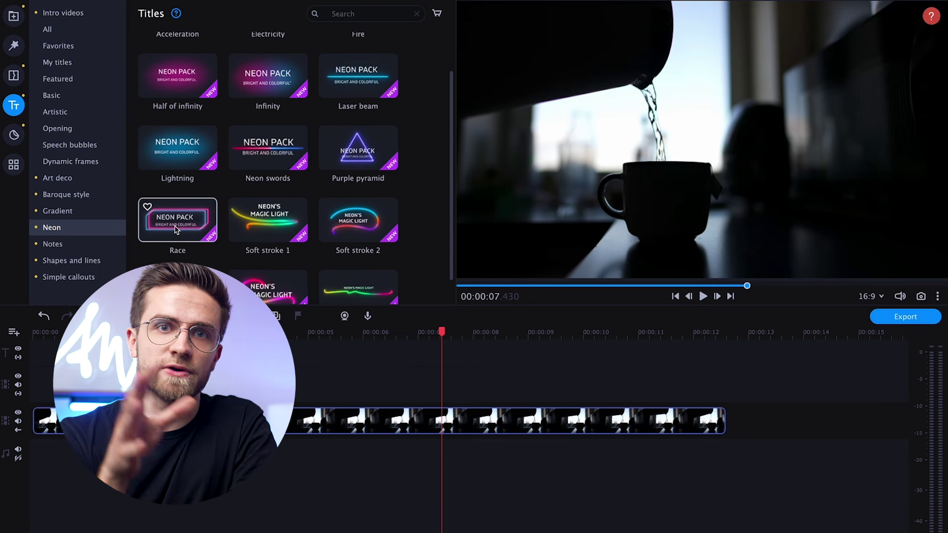
- Add the Neon Race title and move its frame and text to the lower right
drag(175, 229, 327, 334)
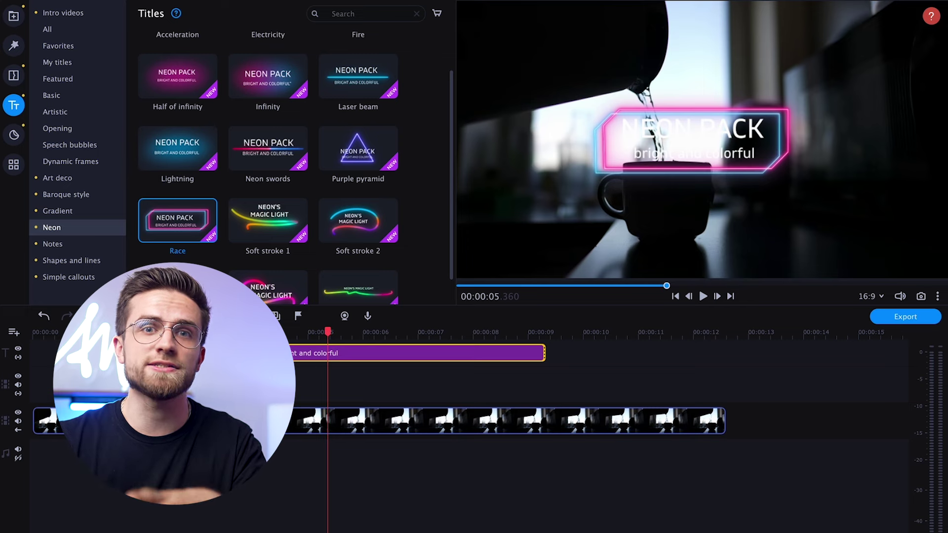
double_click(789, 144)
drag(791, 134, 914, 219)
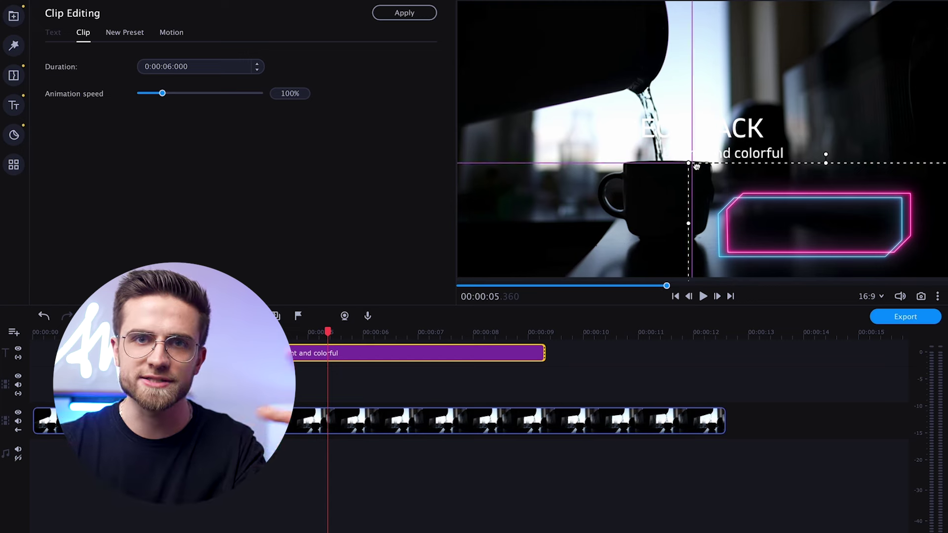
click(721, 136)
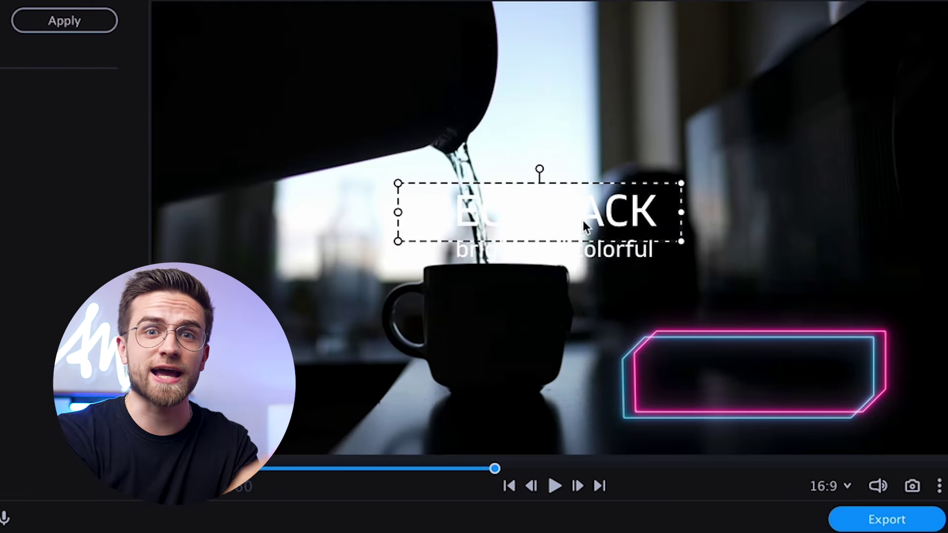
click(578, 247)
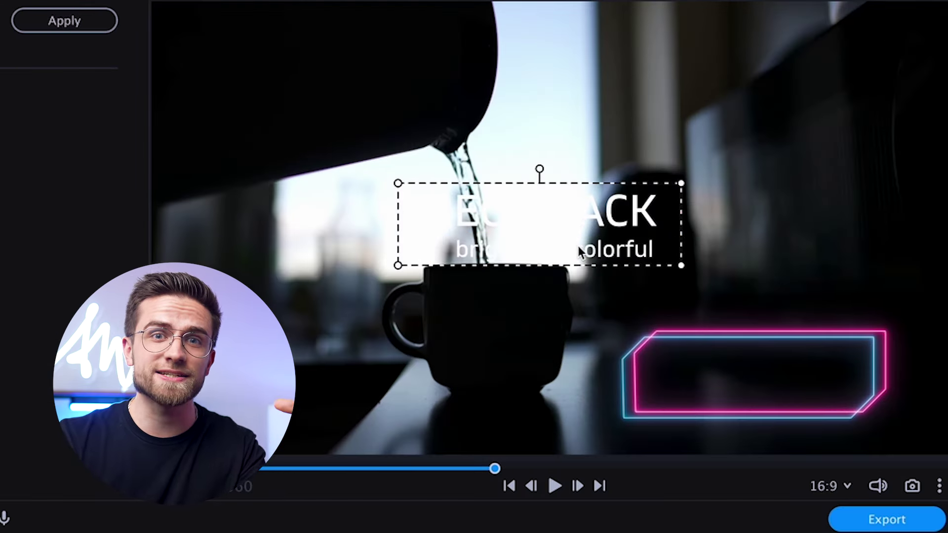
drag(575, 207, 760, 369)
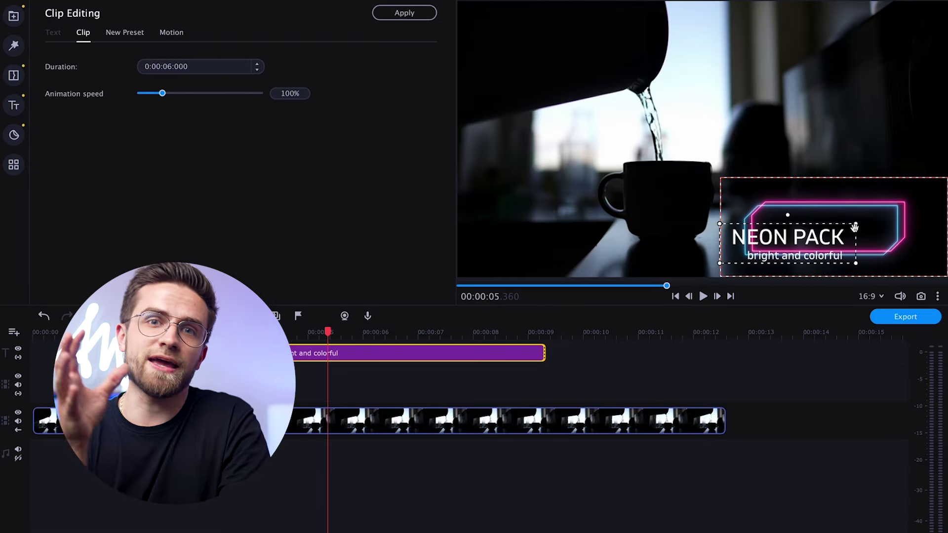
- Retype the NEON PACK heading as 'MOVAVI neon' and trim the clip to end near 00:00:06.9
double_click(854, 227)
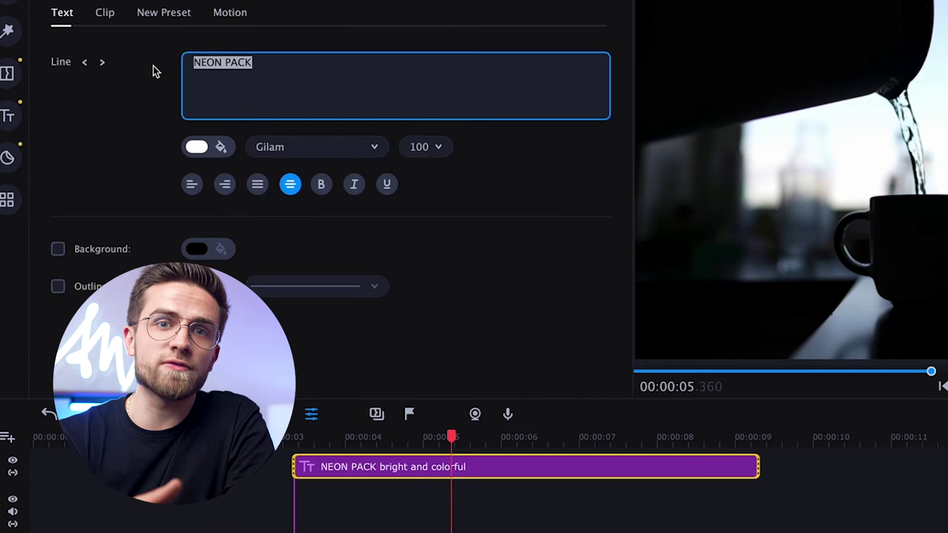
text(MOVAVI )
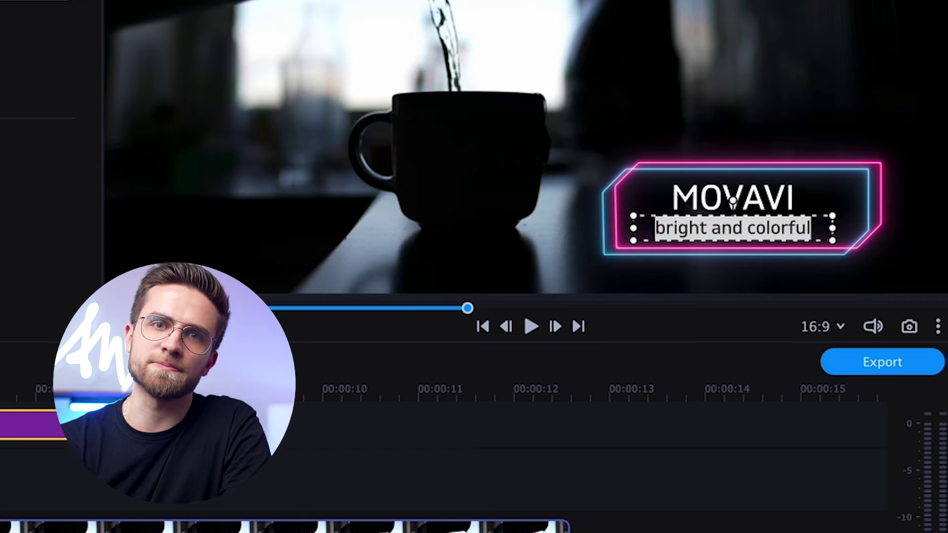
text(neon)
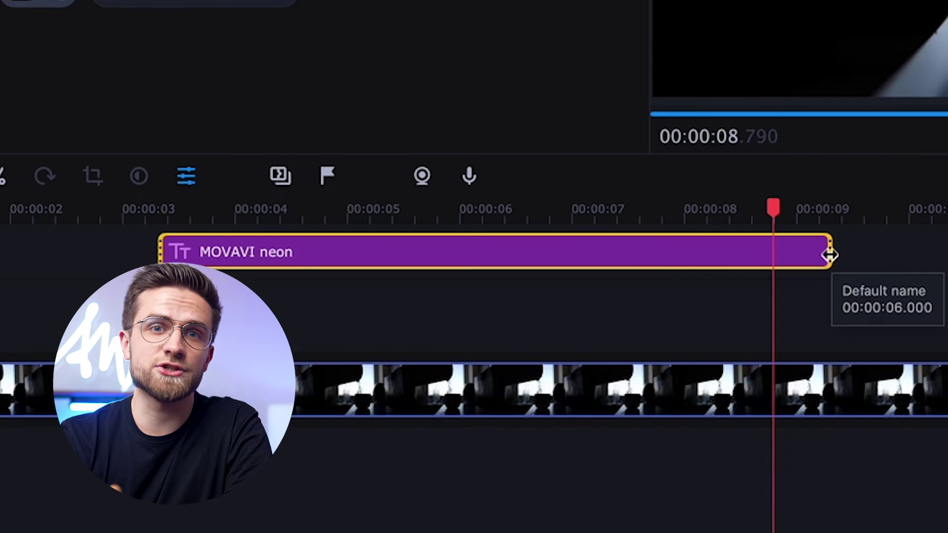
drag(829, 254, 559, 260)
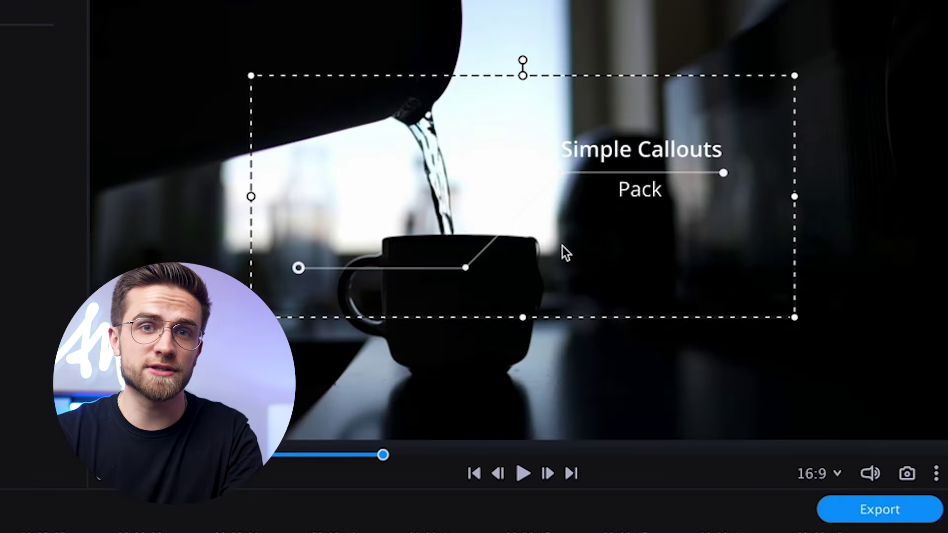
- Position the callout so its line points at the cup and finish its text with 's hot!'
drag(724, 168, 760, 175)
drag(623, 259, 696, 305)
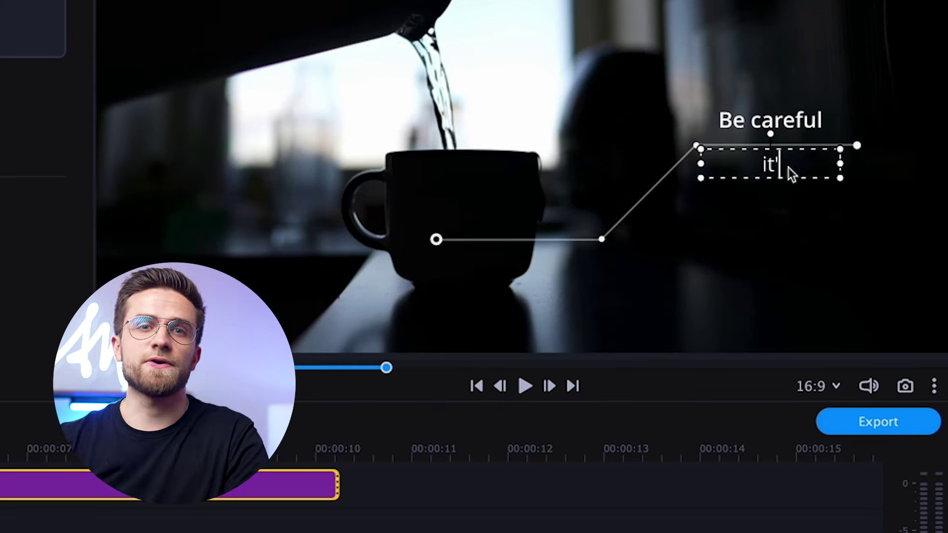
text('s hot!)
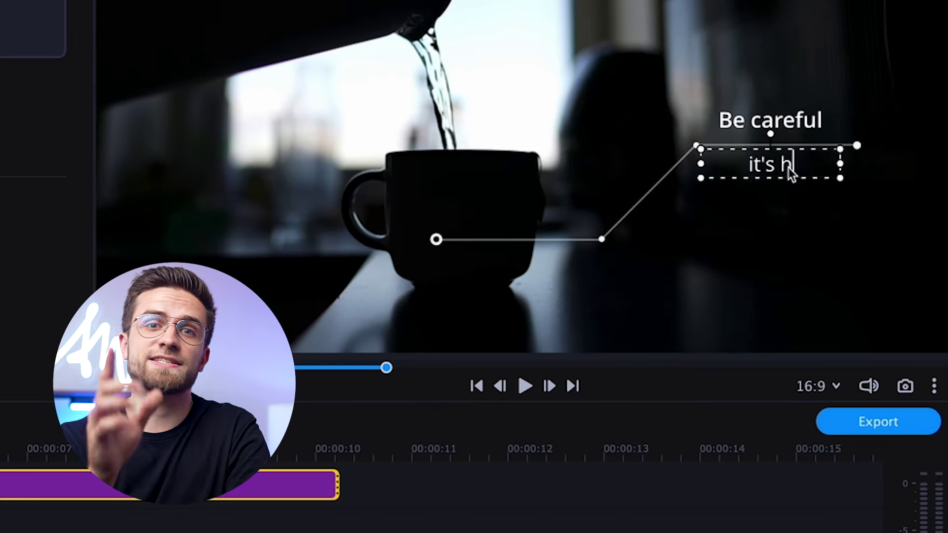